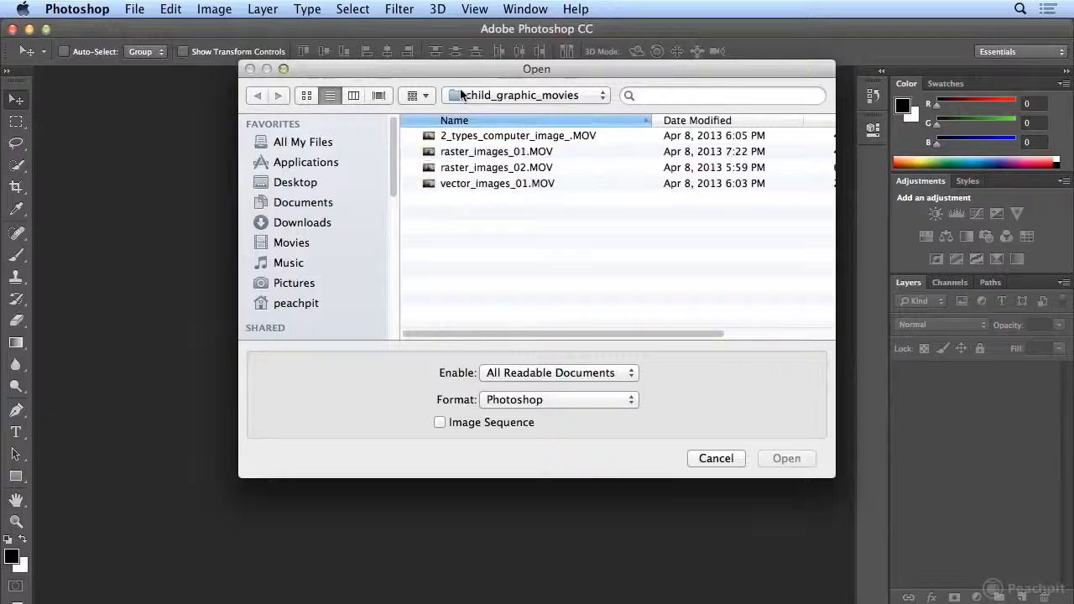
# Open the video 2_types_computer_image_.MOV from the child_graphic_movies folder and enlarge the timeline area
pyautogui.click(429, 137)
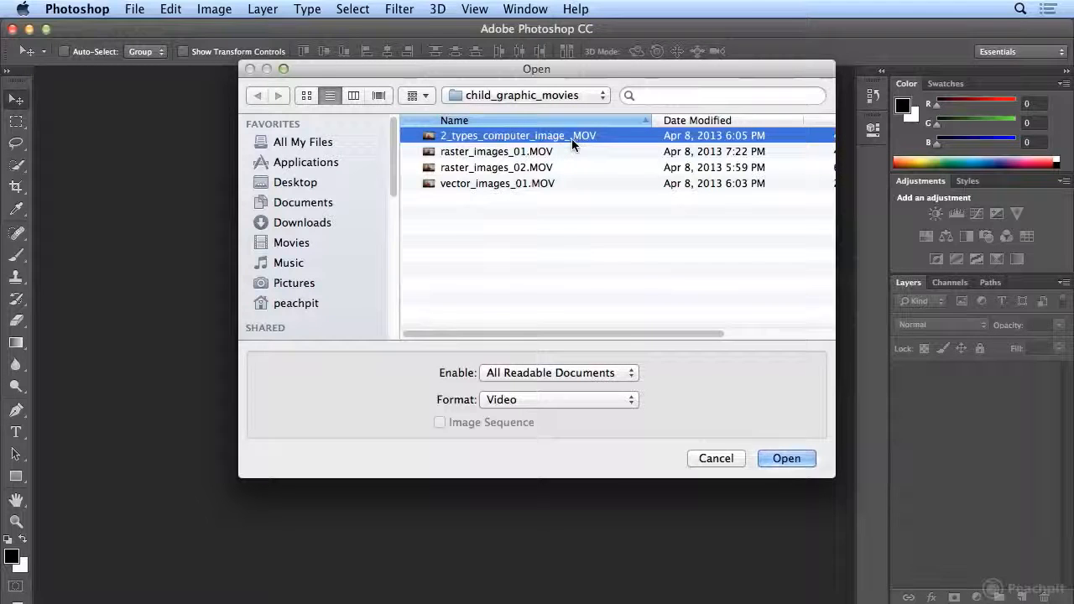
pyautogui.doubleClick(512, 137)
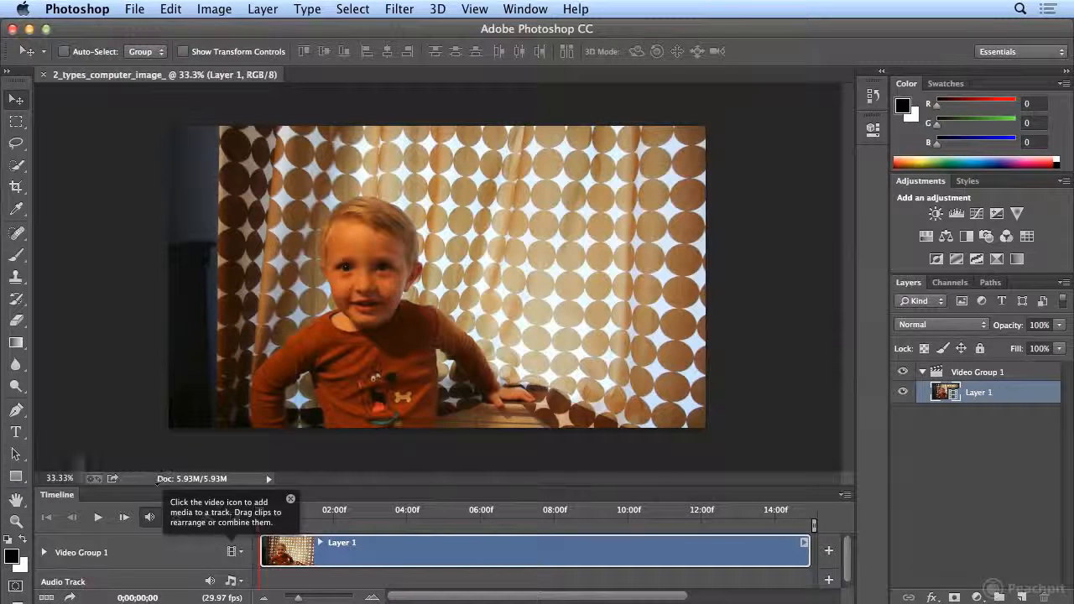
pyautogui.moveTo(310, 487); pyautogui.dragTo(316, 431)
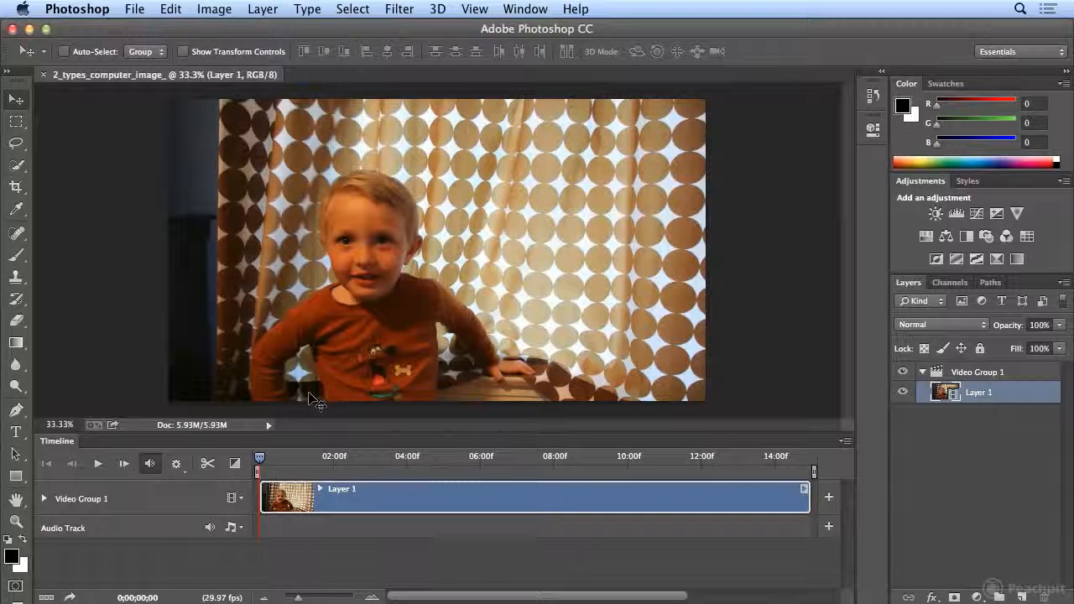
# Play the whole clip and replay the section around 4 to 7 seconds to examine where the unwanted footage begins
pyautogui.click(97, 464)
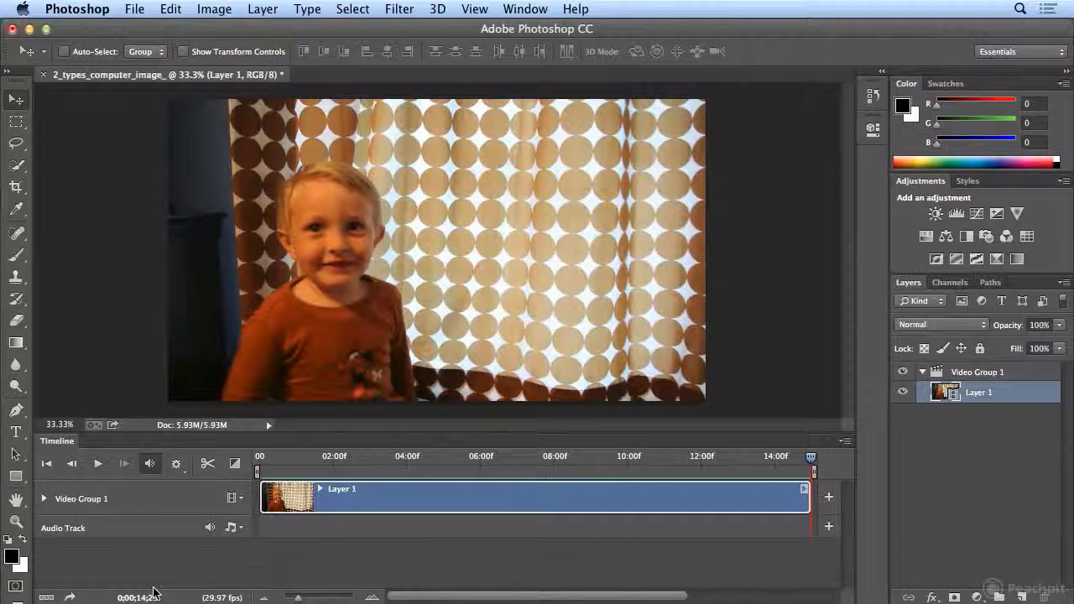
pyautogui.moveTo(810, 459); pyautogui.dragTo(459, 478)
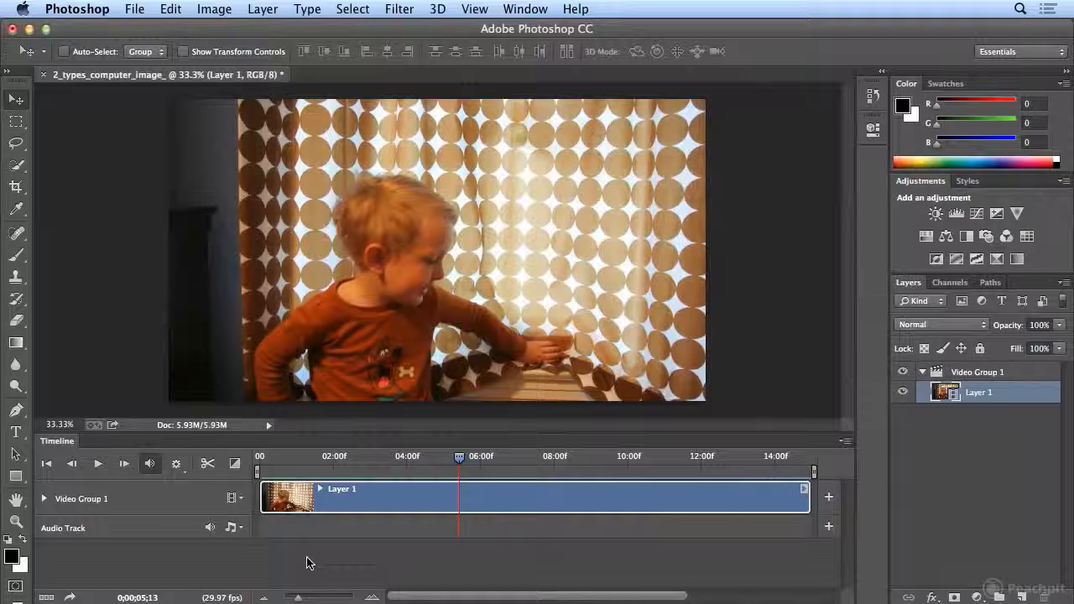
pyautogui.click(97, 464)
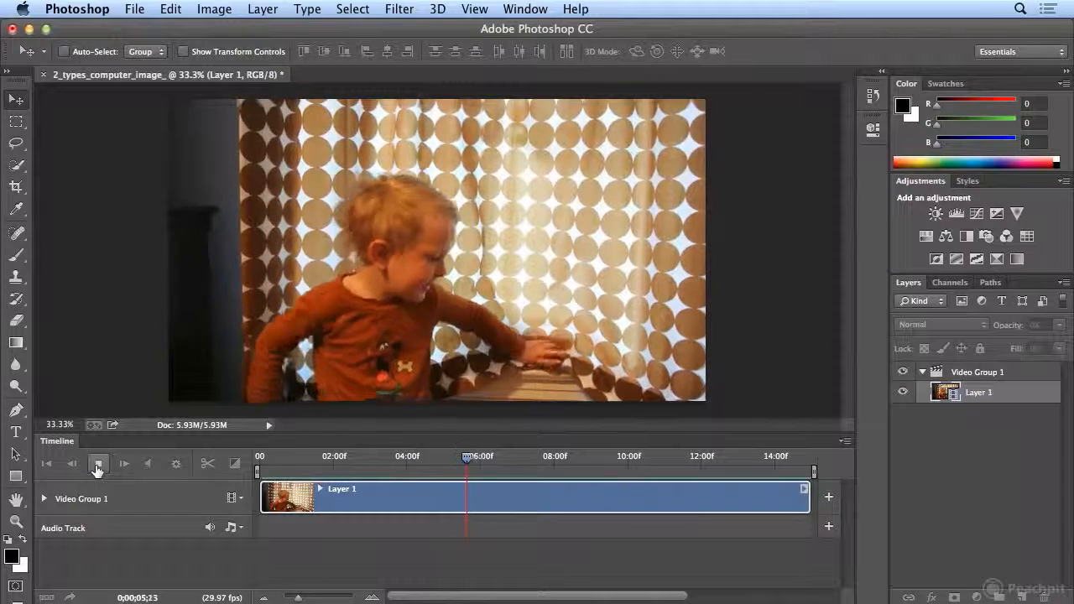
pyautogui.click(98, 464)
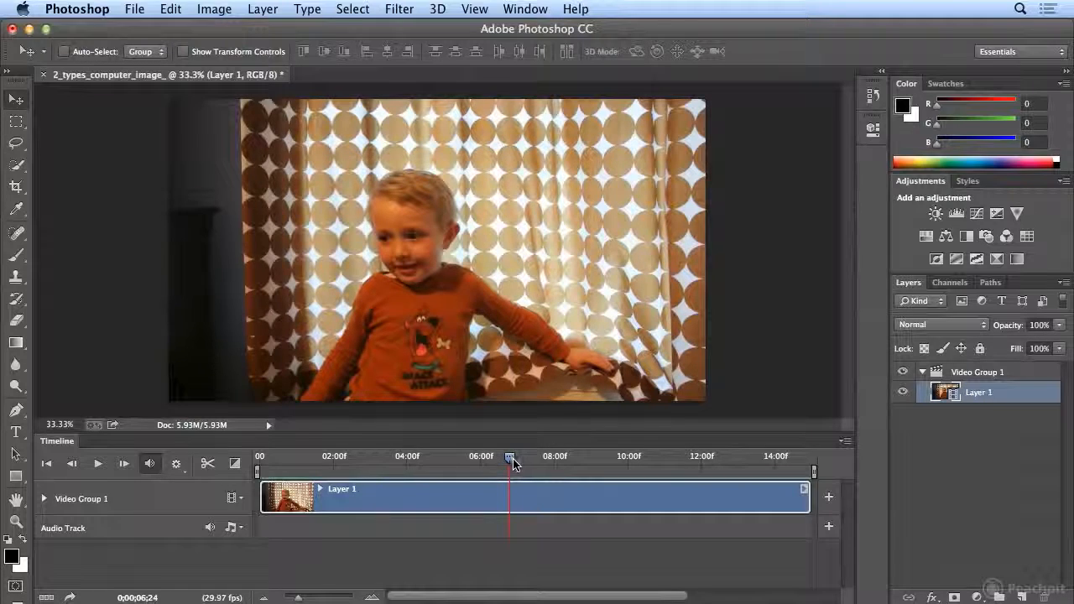
pyautogui.moveTo(512, 464); pyautogui.dragTo(438, 472)
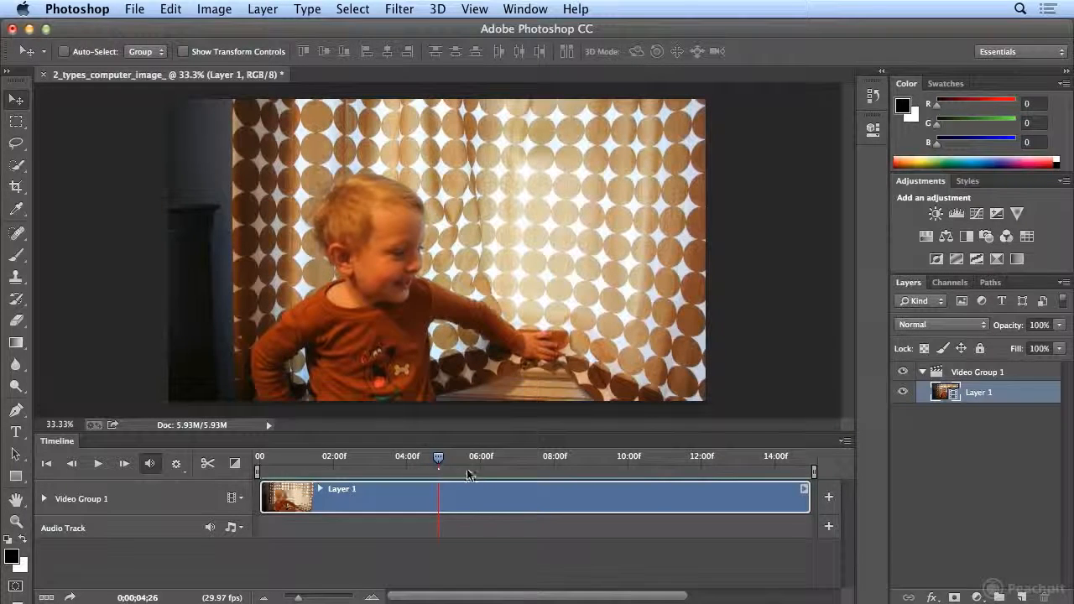
pyautogui.click(98, 475)
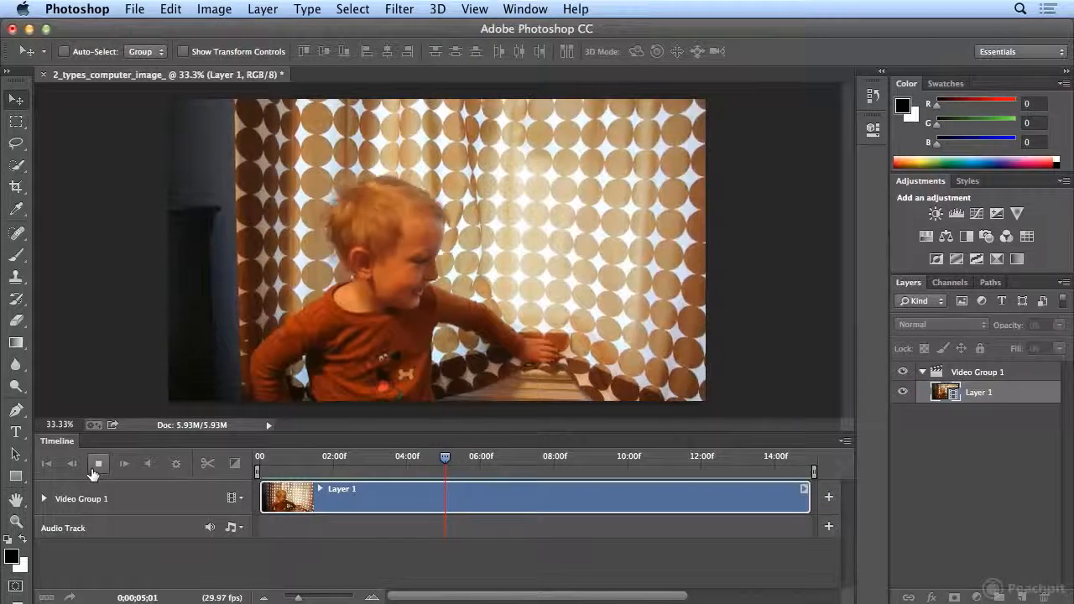
pyautogui.click(98, 463)
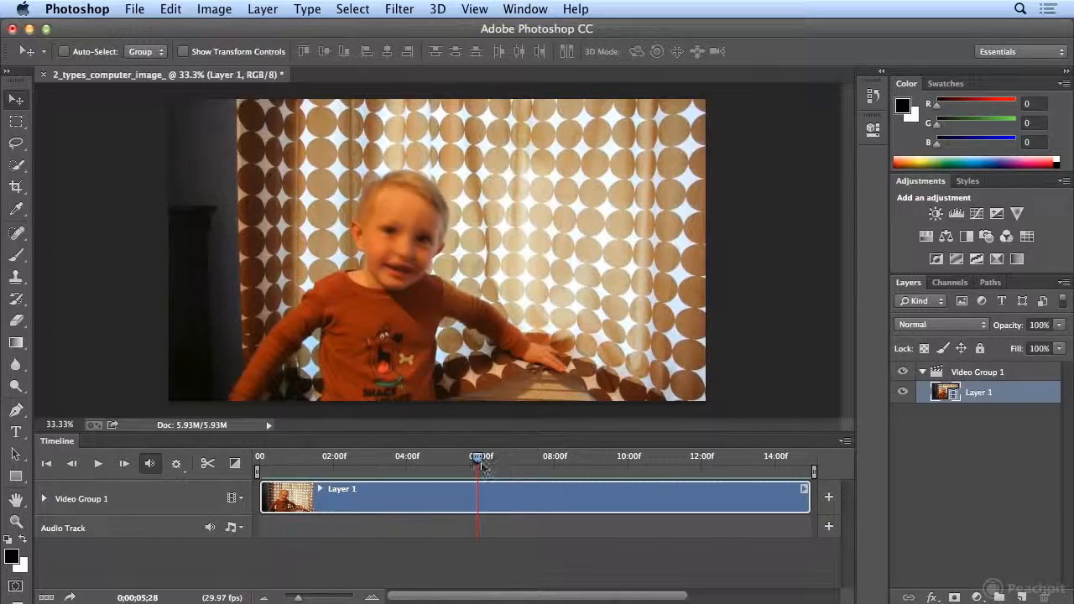
pyautogui.click(466, 458)
pyautogui.moveTo(465, 458); pyautogui.dragTo(417, 474)
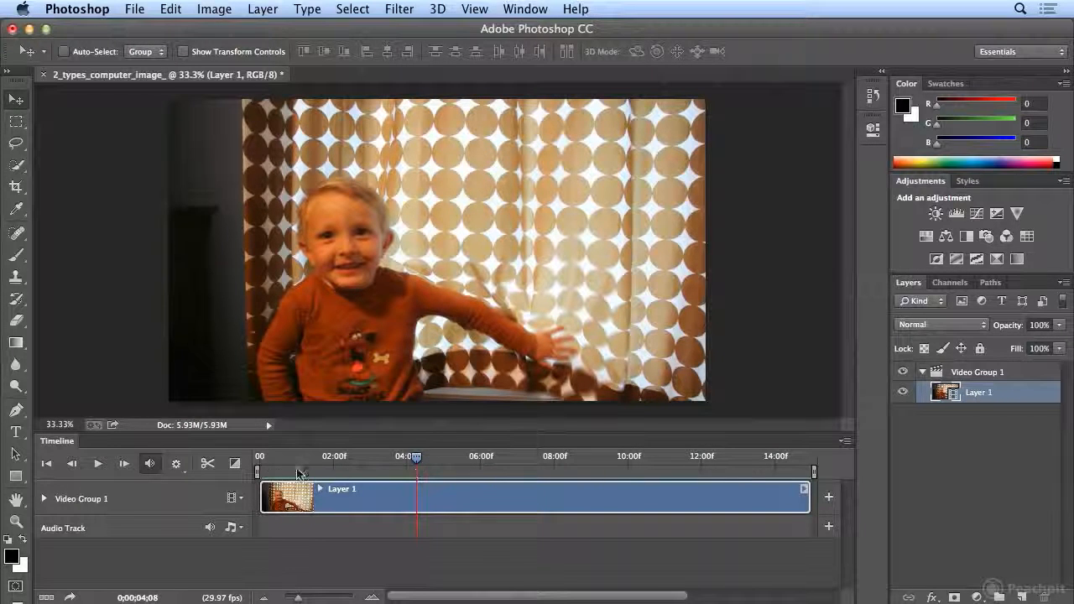
pyautogui.click(94, 466)
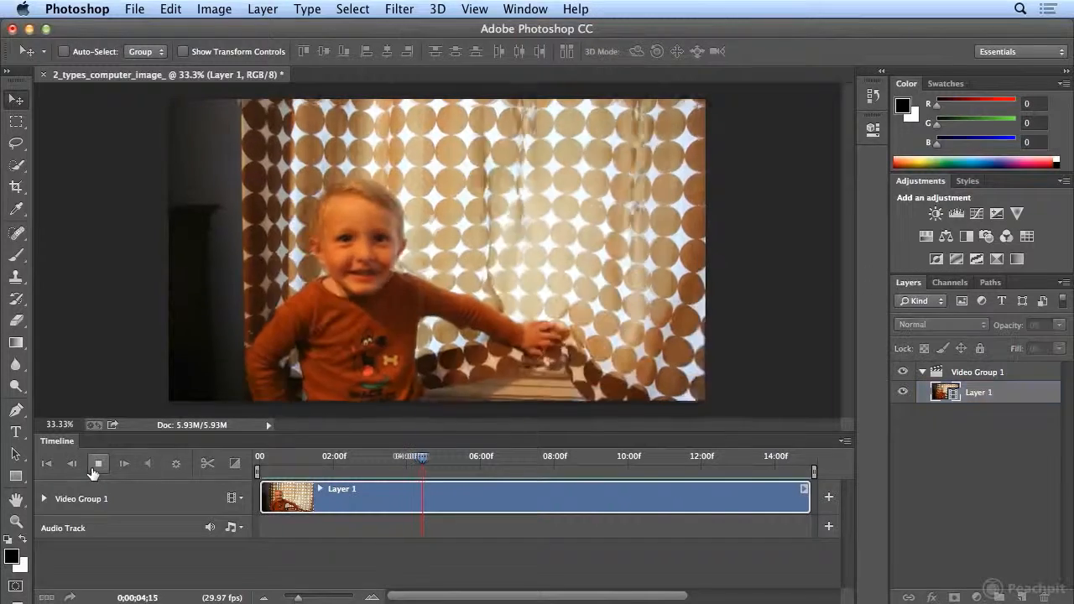
pyautogui.click(95, 466)
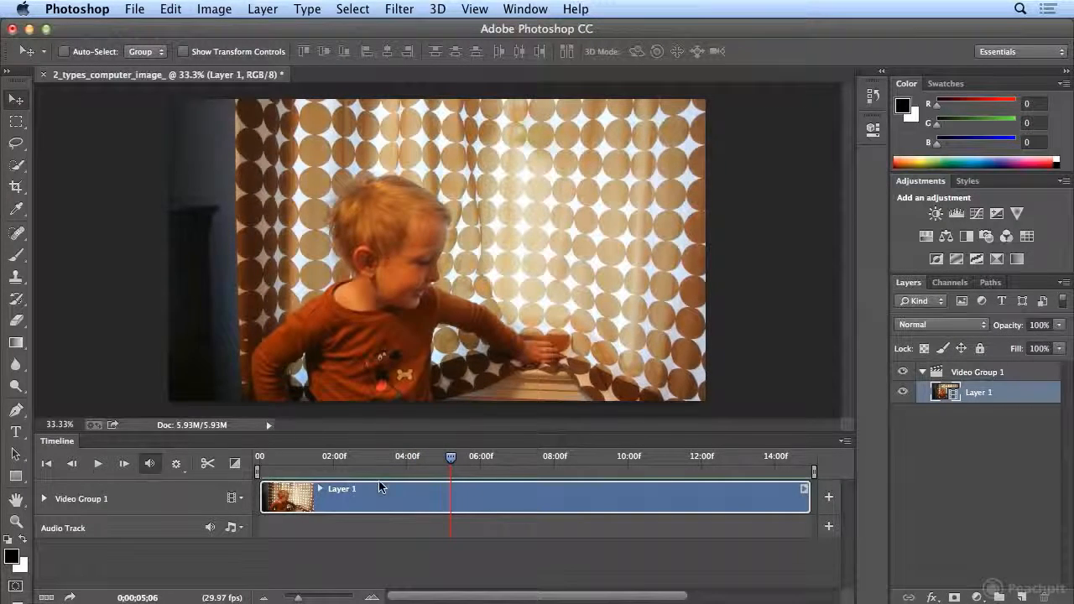
# Fine-tune the playhead to 0;00;04;08 and split the video clip there
pyautogui.moveTo(452, 462); pyautogui.dragTo(413, 464)
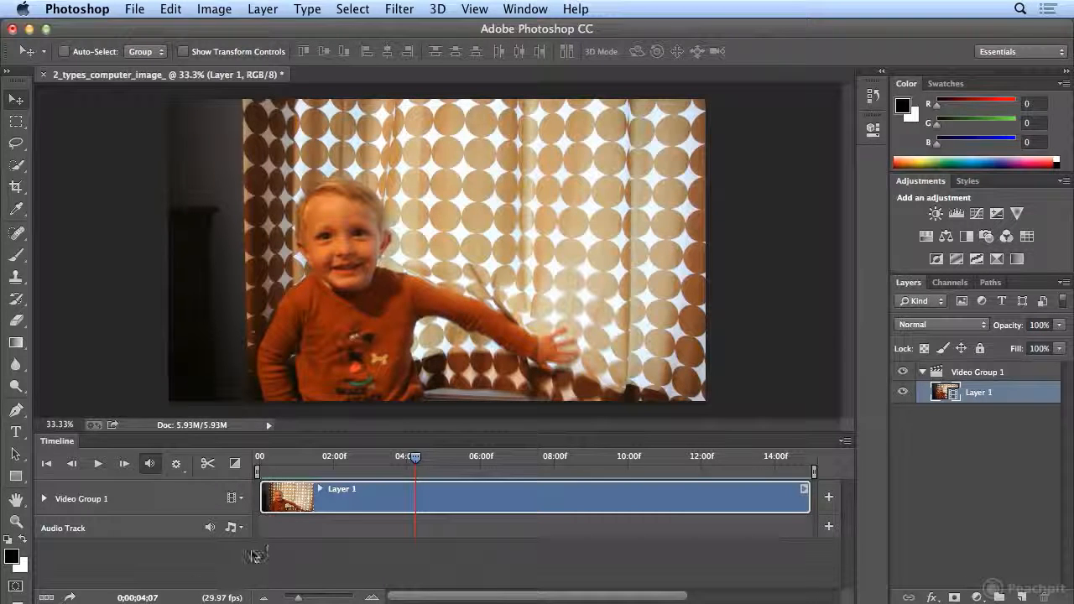
pyautogui.moveTo(151, 597)
pyautogui.mouseDown()
pyautogui.moveTo(160, 597)
pyautogui.moveTo(140, 598)
pyautogui.moveTo(153, 597)
pyautogui.mouseUp()
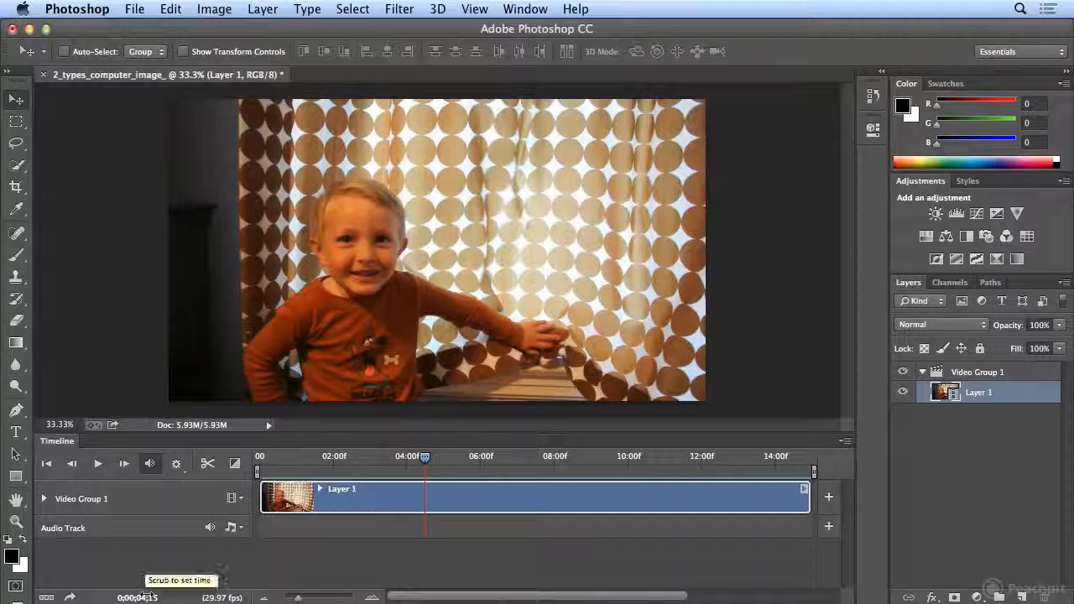
pyautogui.moveTo(147, 597); pyautogui.dragTo(144, 597)
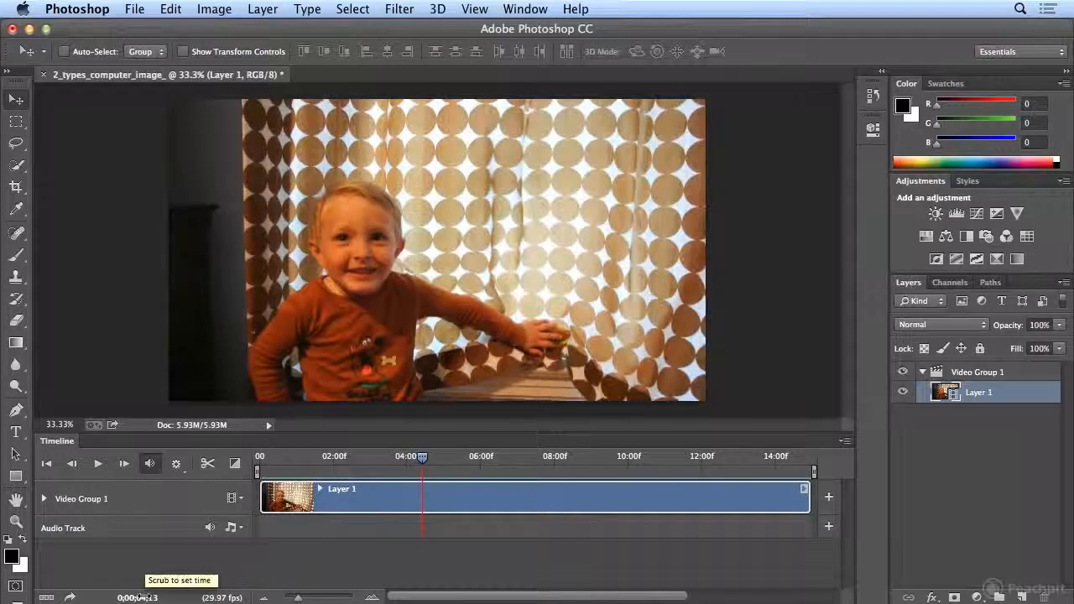
pyautogui.moveTo(424, 461); pyautogui.dragTo(417, 463)
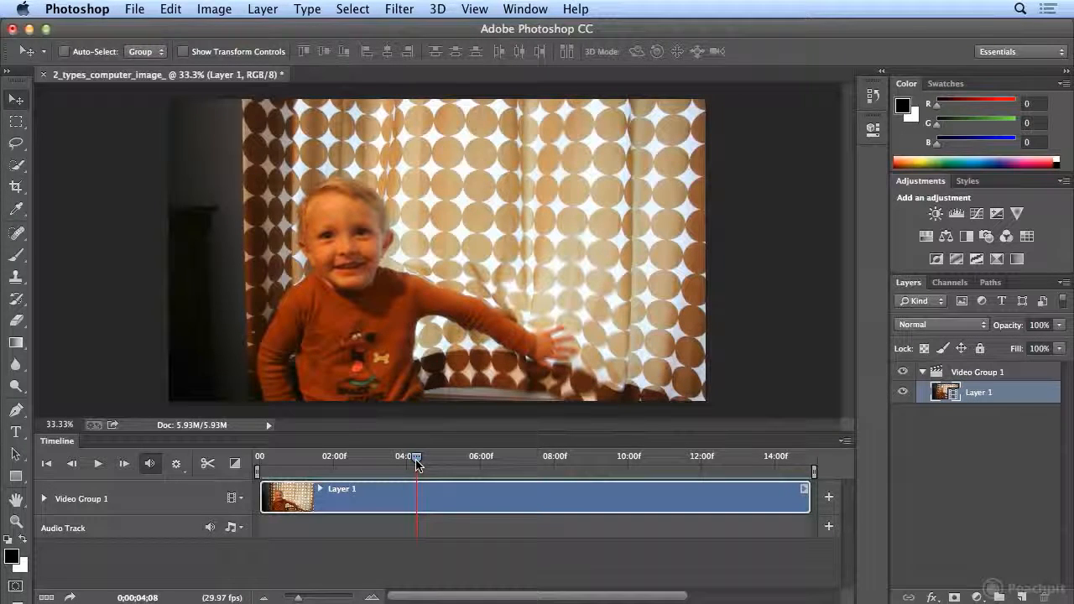
pyautogui.moveTo(417, 464)
pyautogui.mouseDown()
pyautogui.moveTo(444, 464)
pyautogui.moveTo(430, 465)
pyautogui.mouseUp()
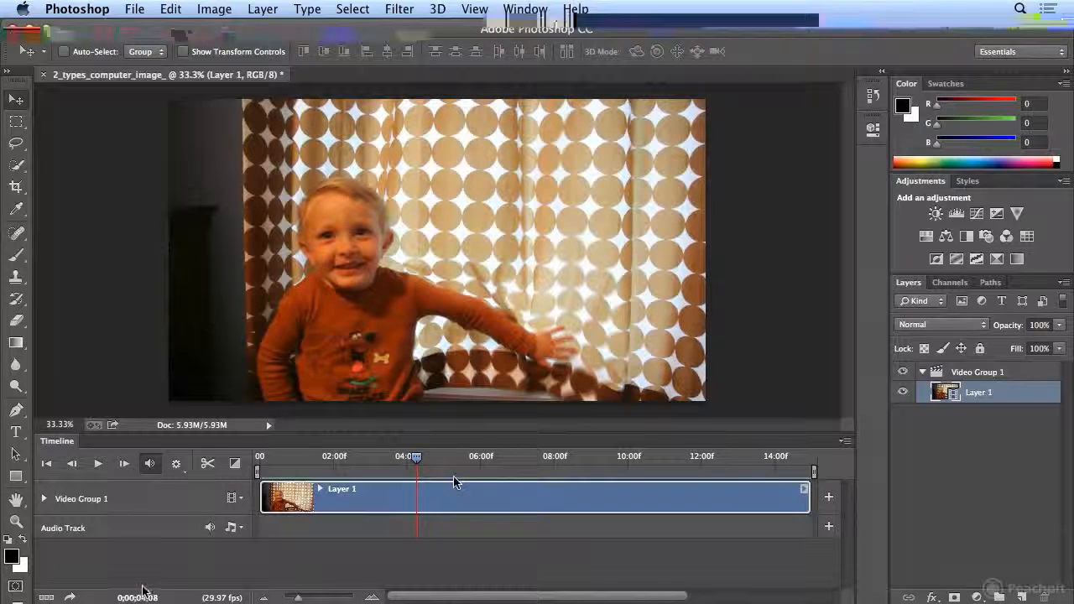
pyautogui.click(205, 468)
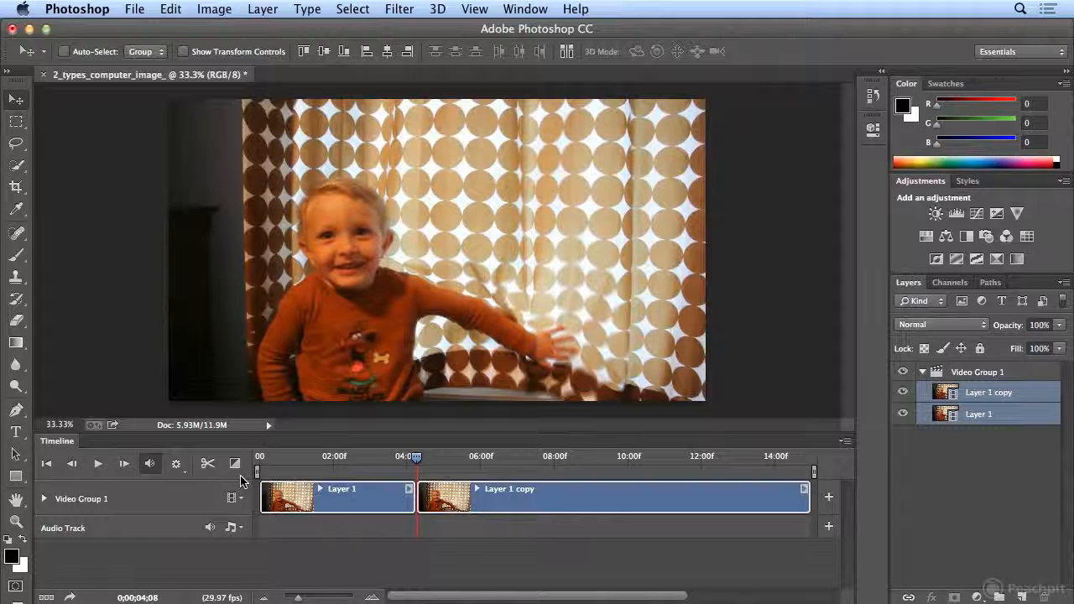
# Play on from the first cut and split the second clip at 0;00;06;16, where the unwanted footage ends
pyautogui.click(96, 463)
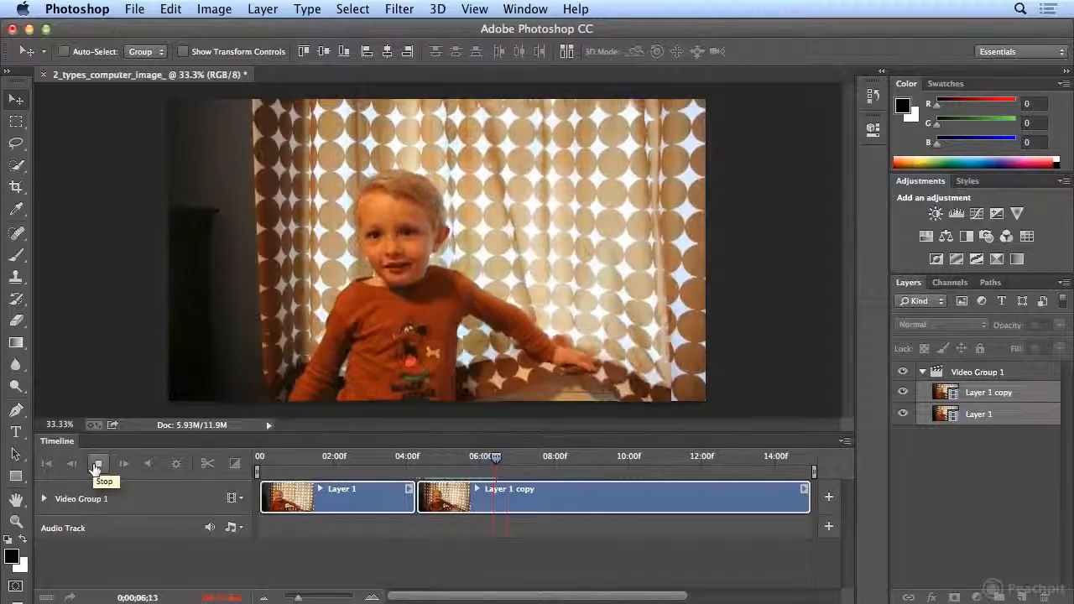
pyautogui.click(96, 463)
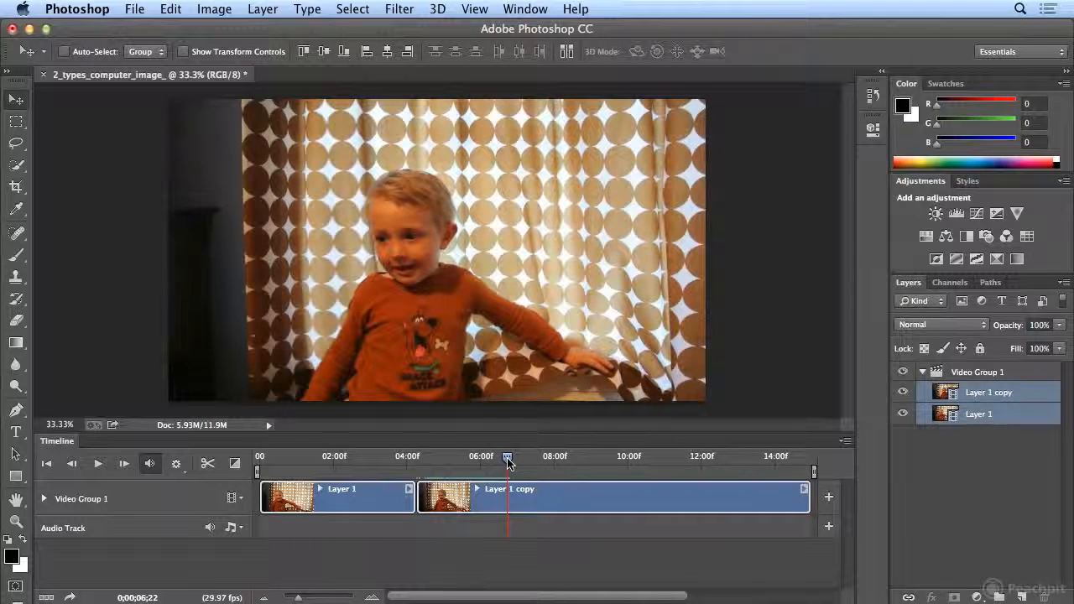
pyautogui.moveTo(507, 461); pyautogui.dragTo(506, 461)
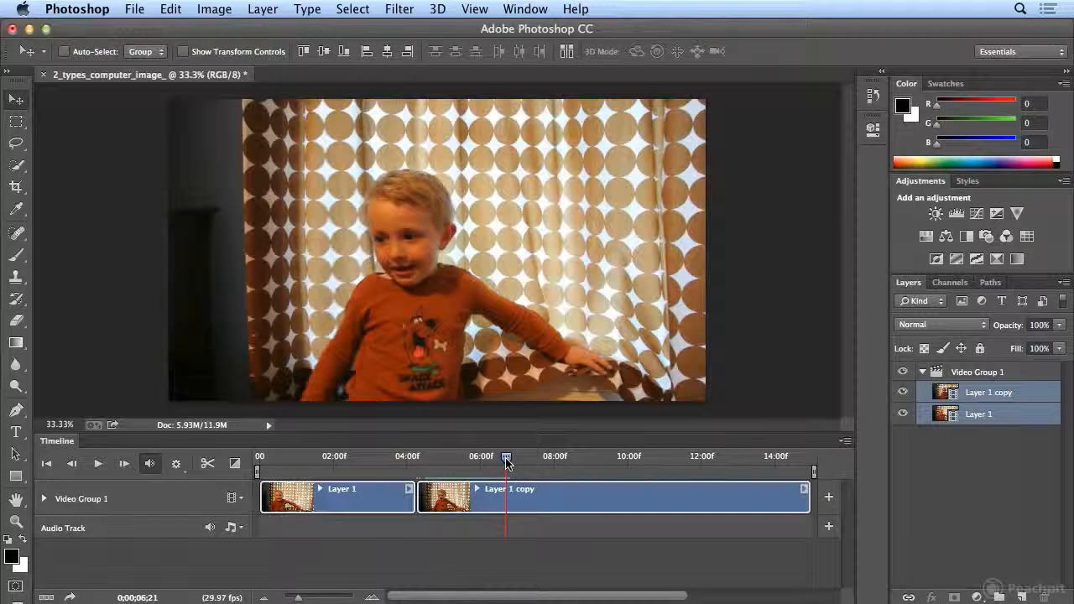
pyautogui.click(505, 461)
pyautogui.moveTo(506, 460)
pyautogui.mouseDown()
pyautogui.moveTo(527, 461)
pyautogui.moveTo(508, 467)
pyautogui.mouseUp()
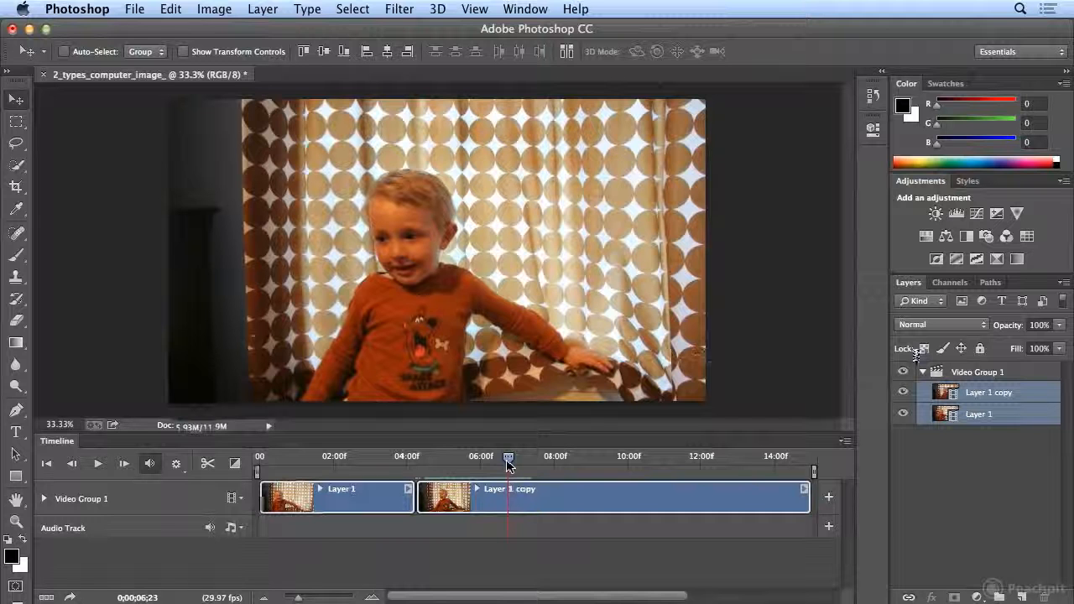
pyautogui.moveTo(508, 464); pyautogui.dragTo(500, 467)
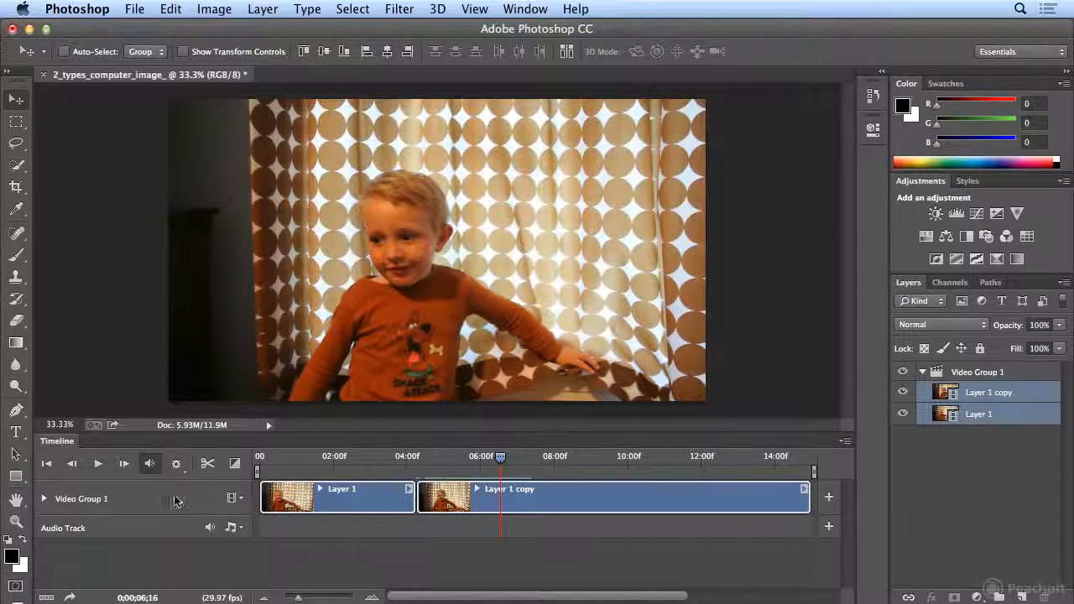
pyautogui.click(208, 464)
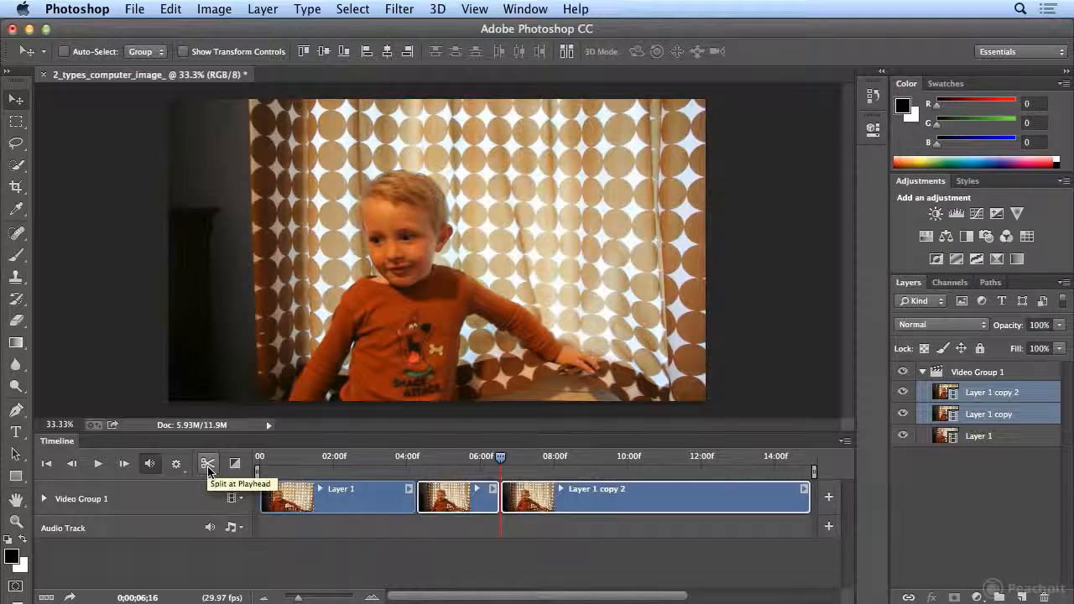
# Delete the short middle clip between the two cuts and play the edited video from the beginning
pyautogui.click(457, 504)
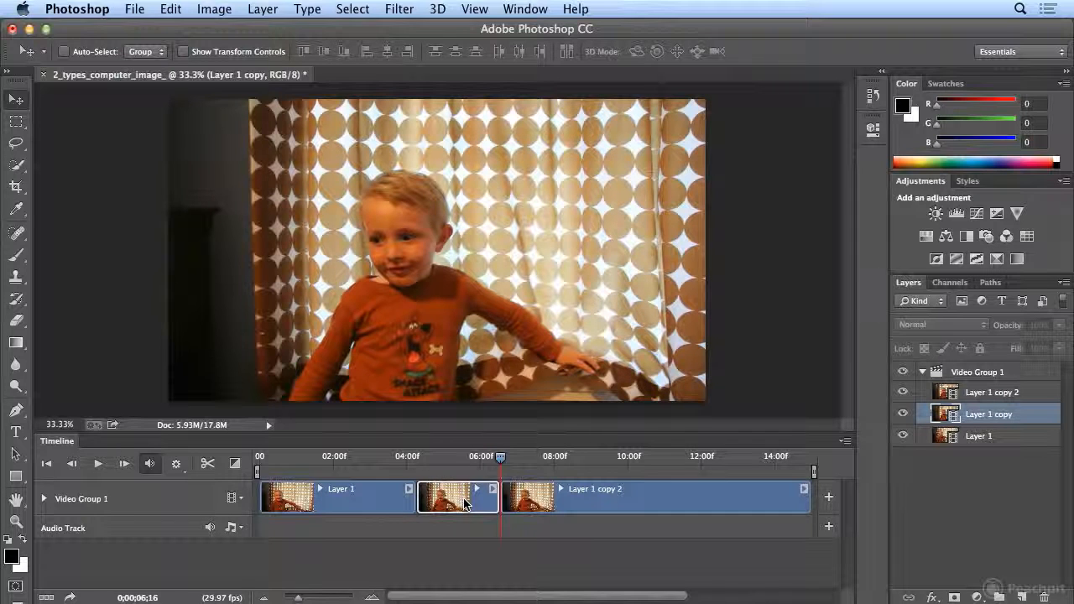
pyautogui.press('Delete')
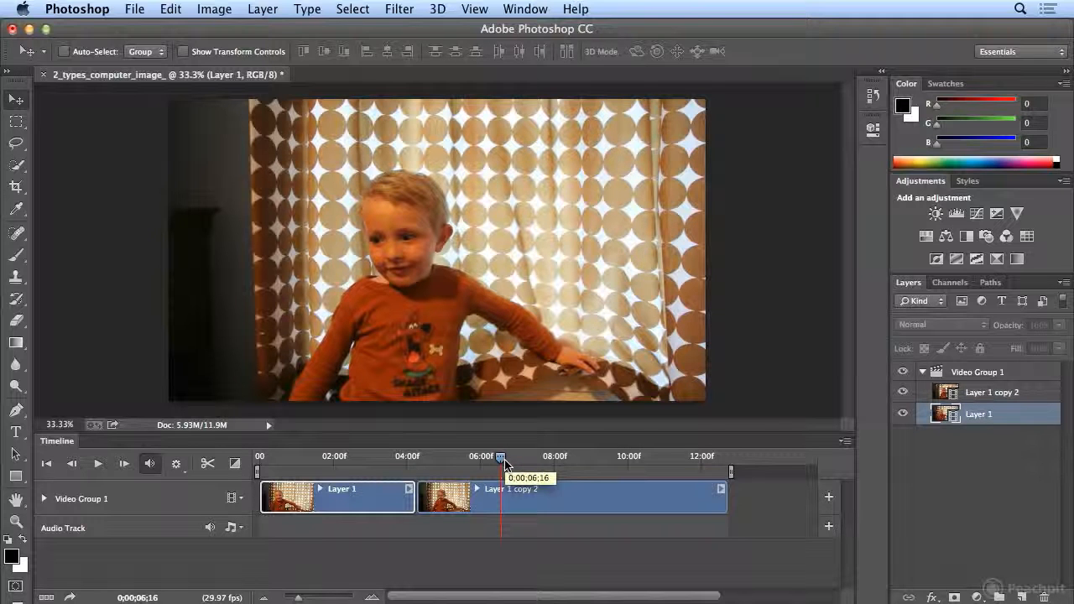
pyautogui.moveTo(502, 460); pyautogui.dragTo(256, 475)
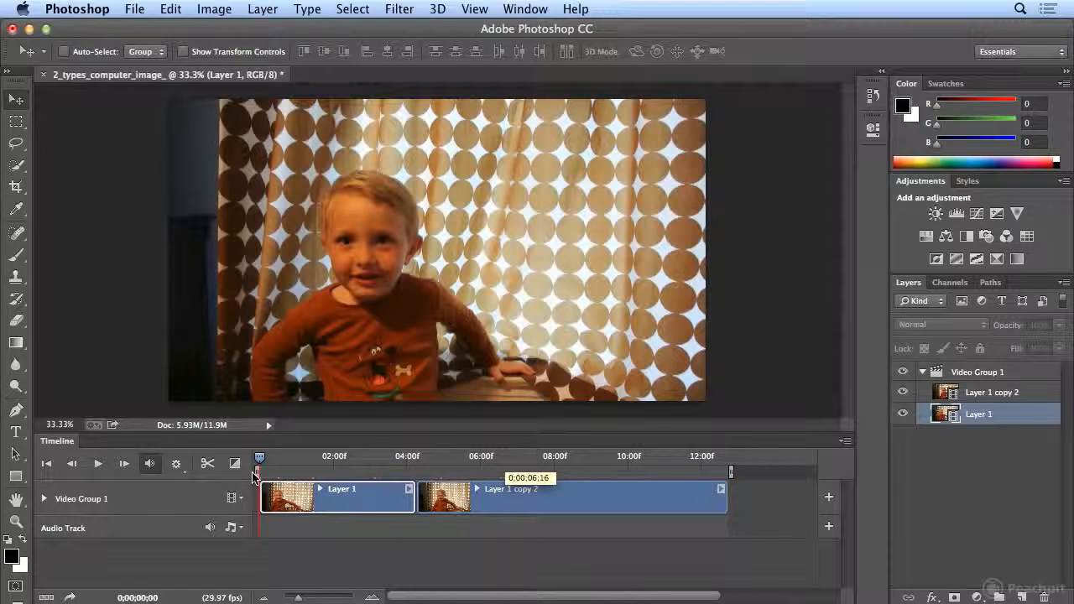
pyautogui.click(97, 463)
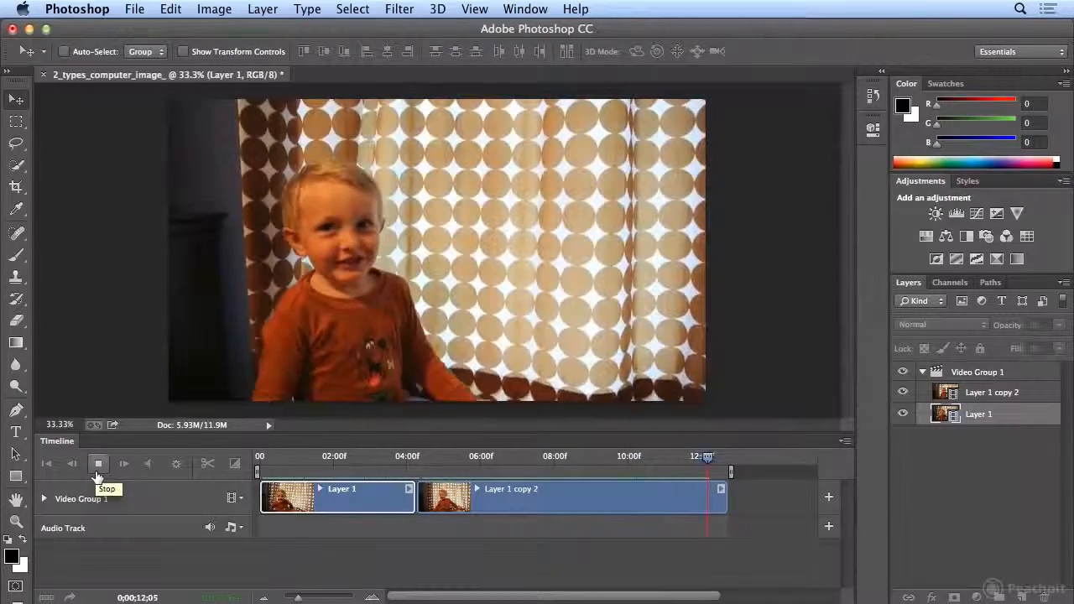
pyautogui.click(97, 475)
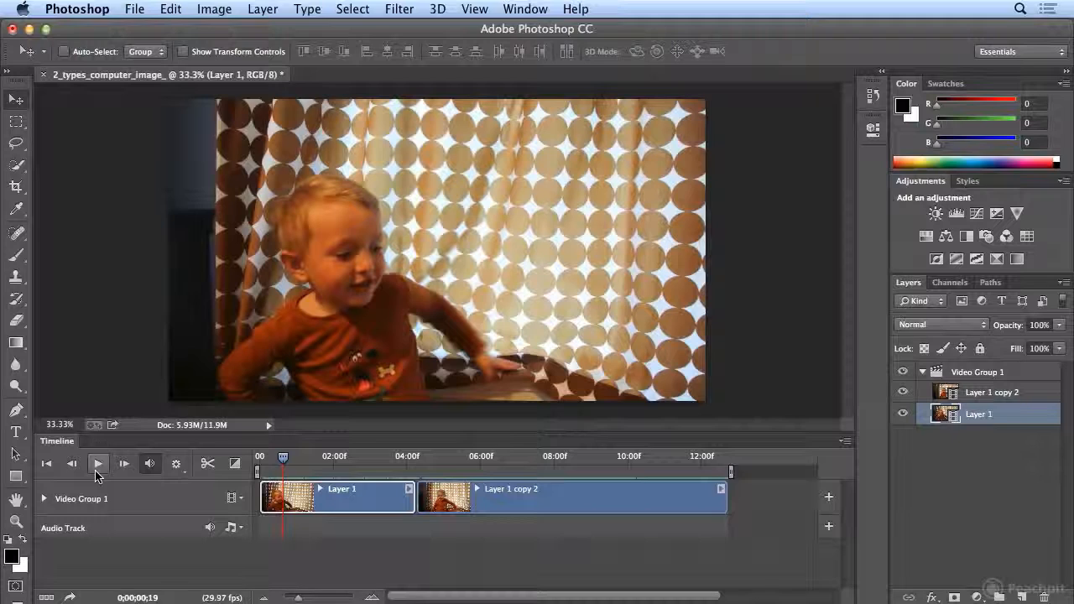
# Save the document in Photoshop format as 2_types_computer_image_end.psd, with layers included and Maximize Compatibility on
pyautogui.click(134, 8)
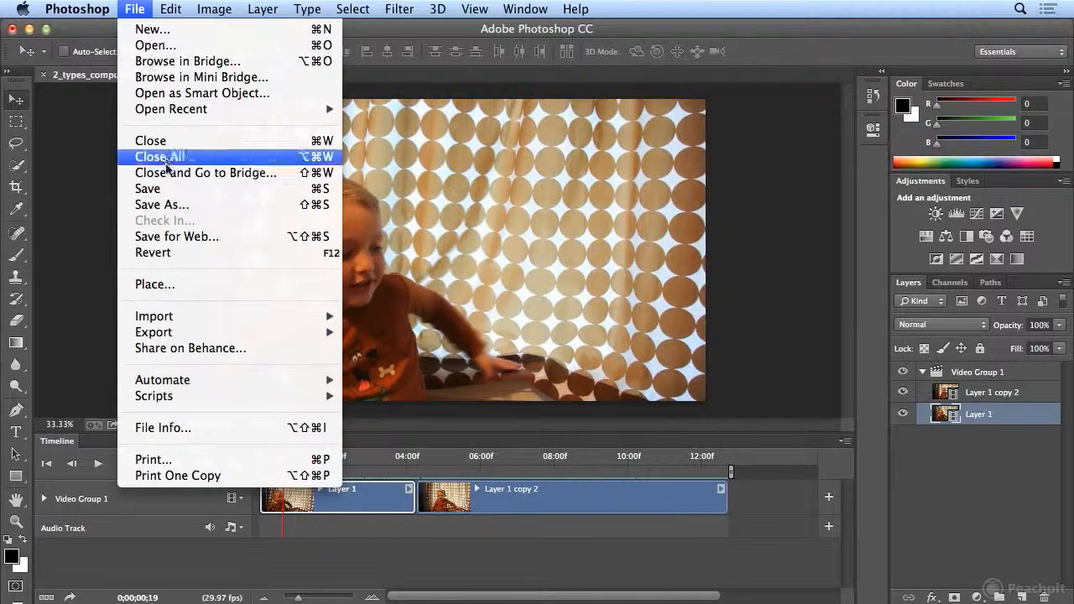
pyautogui.click(164, 204)
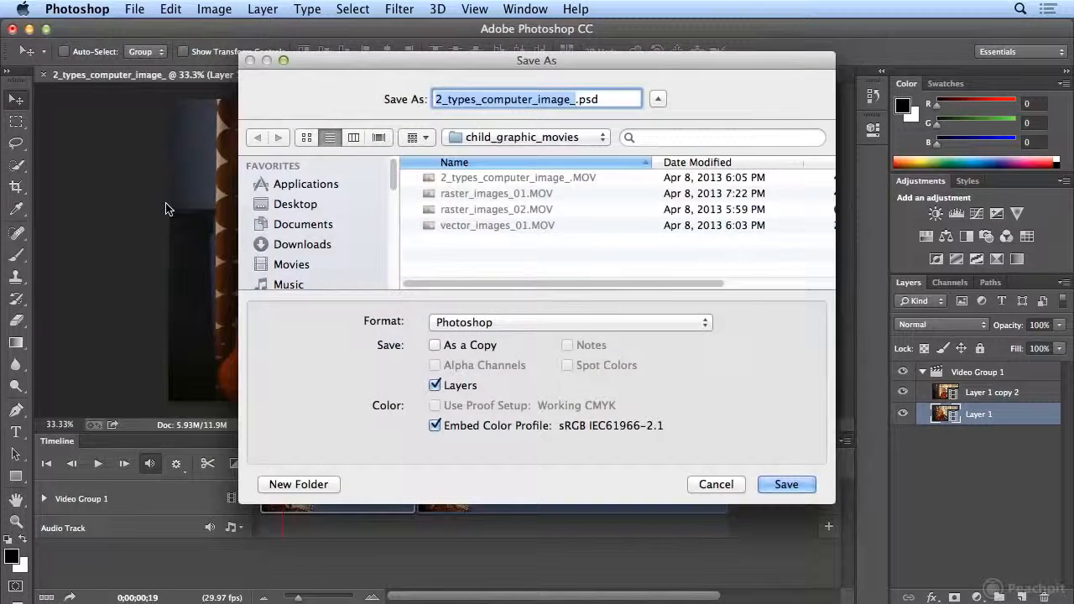
pyautogui.click(601, 102)
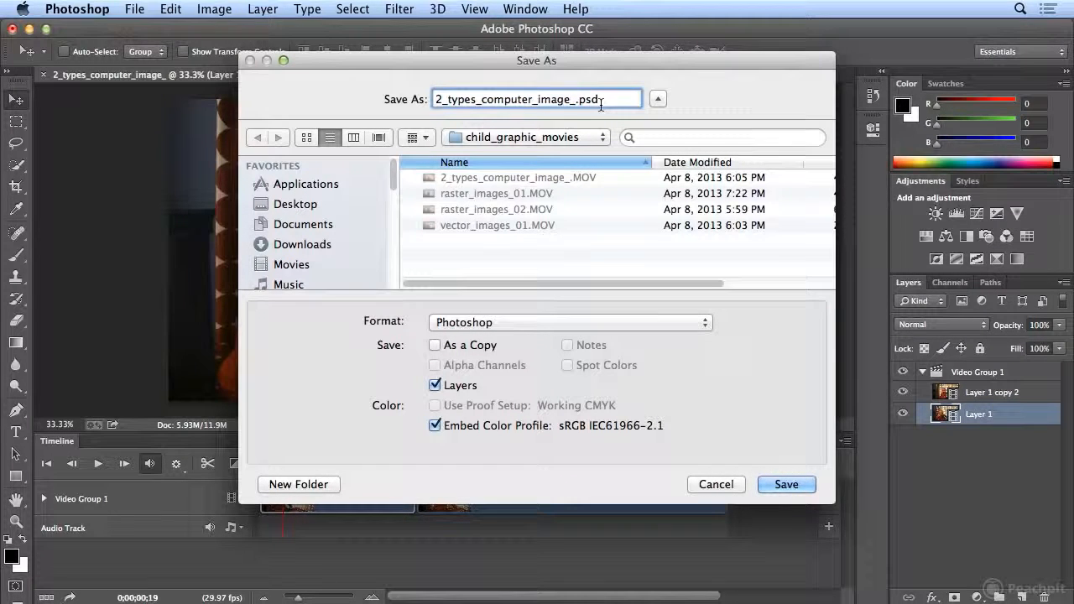
pyautogui.press('Left')
pyautogui.press('Left')
pyautogui.press('Left')
pyautogui.press('Left')
pyautogui.write('end')
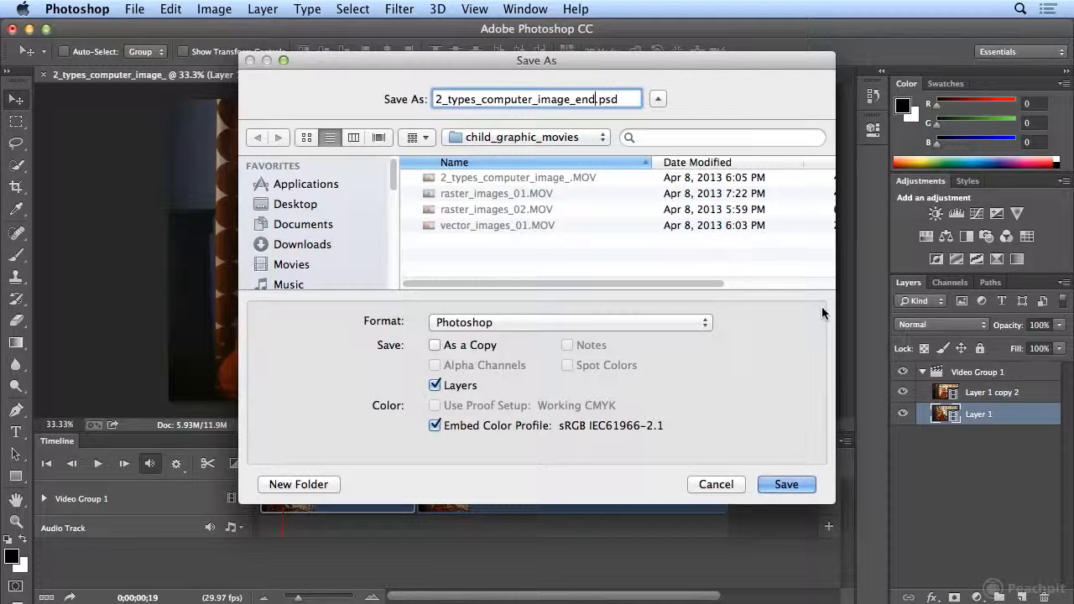
pyautogui.click(793, 484)
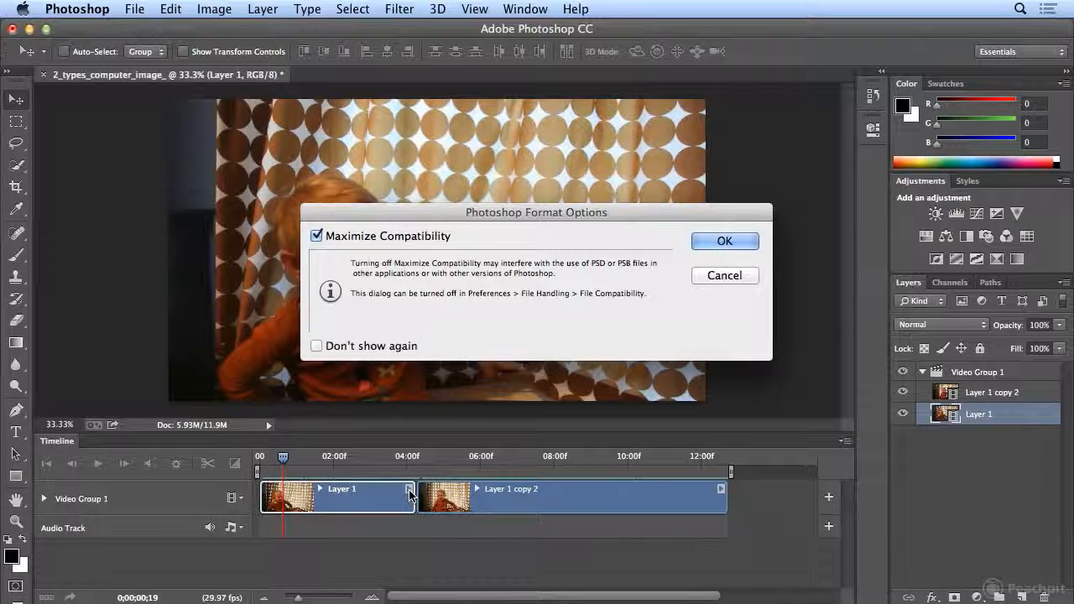
pyautogui.click(726, 243)
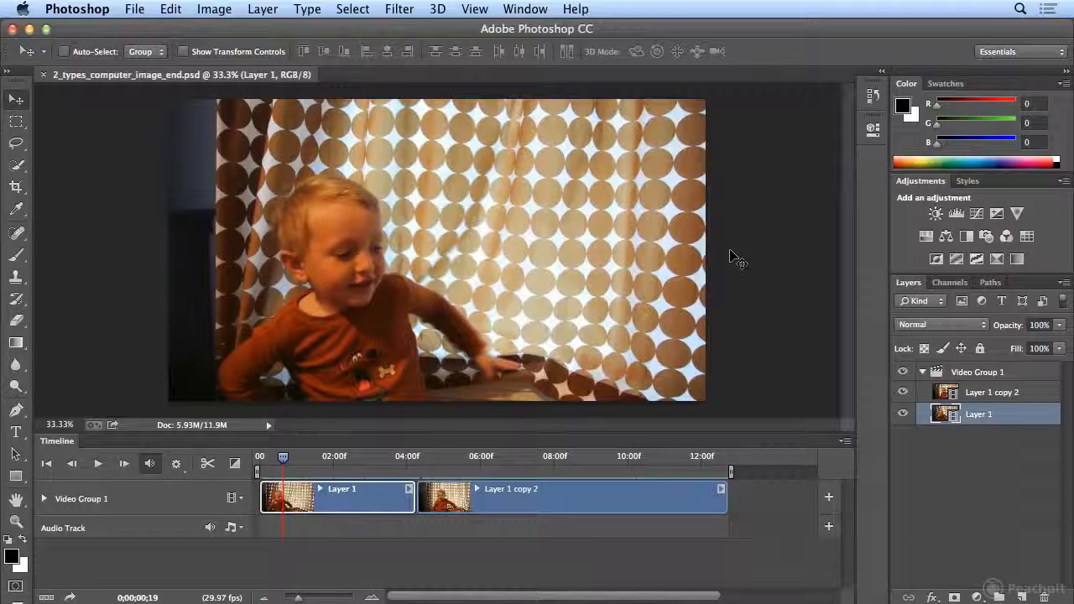
# Add a Cross Fade transition with a 2-second duration at the cut between the two video clips
pyautogui.moveTo(282, 457); pyautogui.dragTo(406, 461)
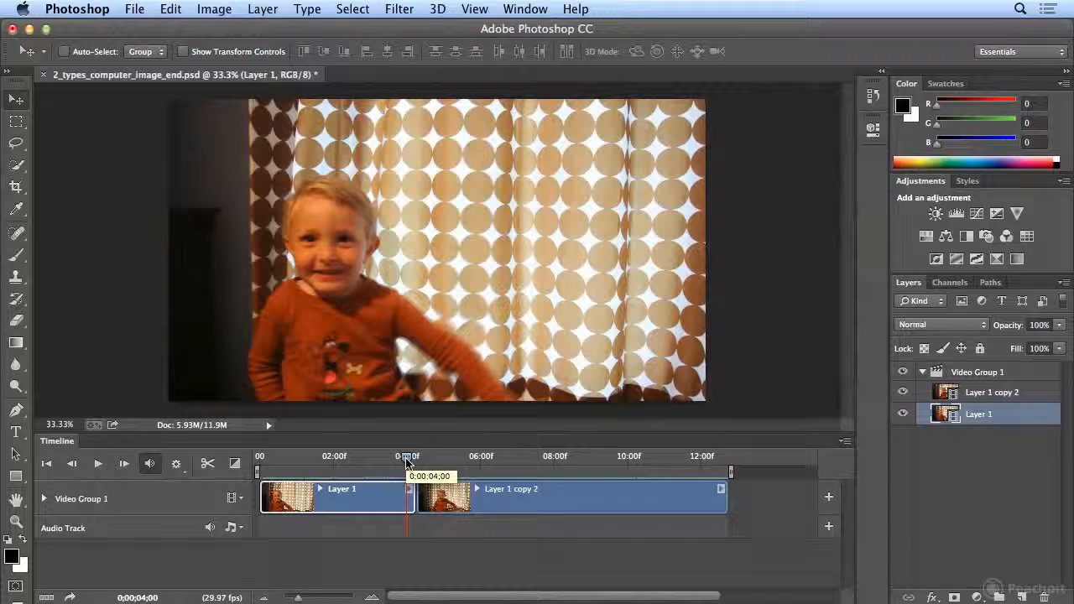
pyautogui.click(234, 465)
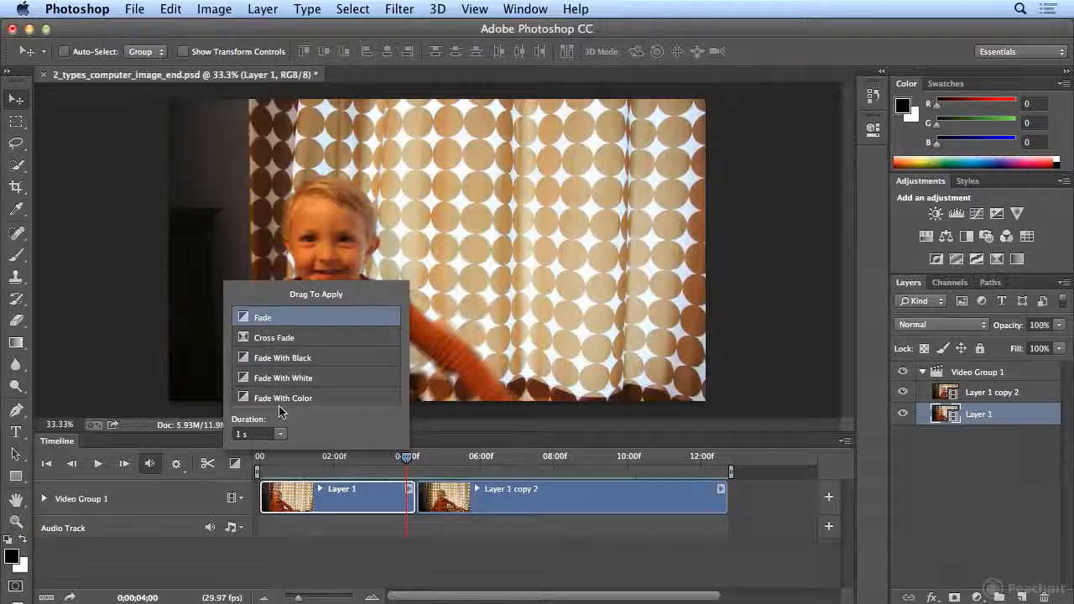
pyautogui.click(252, 434)
pyautogui.write('2')
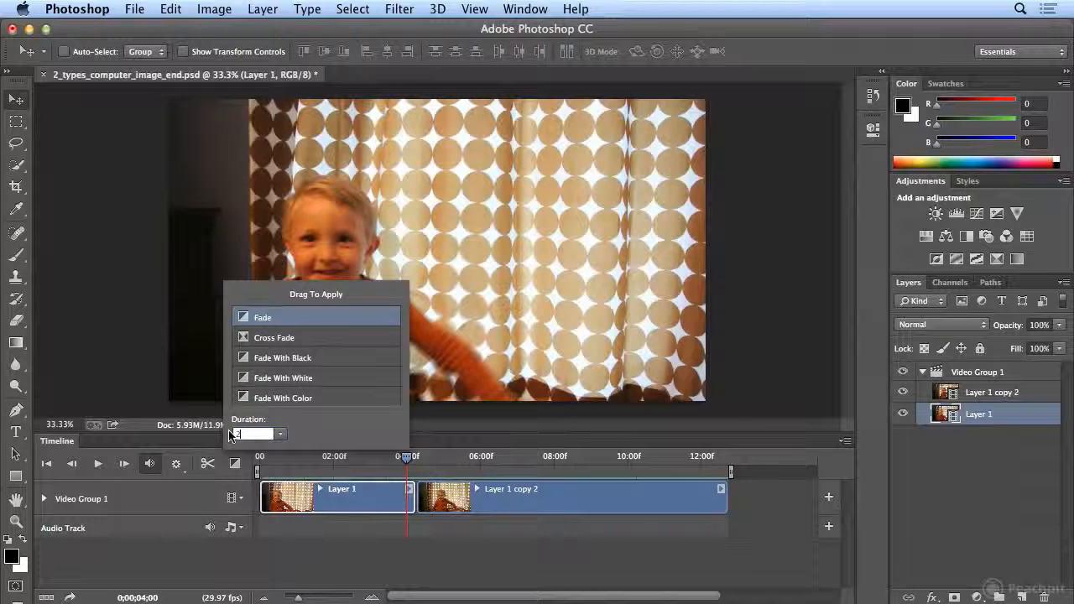
pyautogui.moveTo(274, 342); pyautogui.dragTo(414, 499)
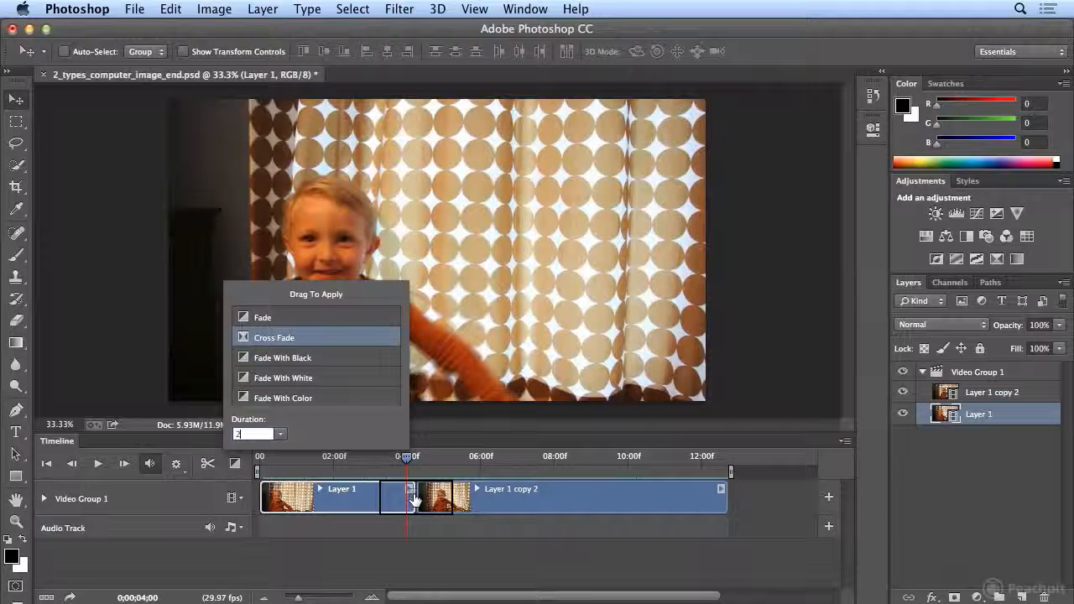
pyautogui.moveTo(415, 499); pyautogui.dragTo(412, 496)
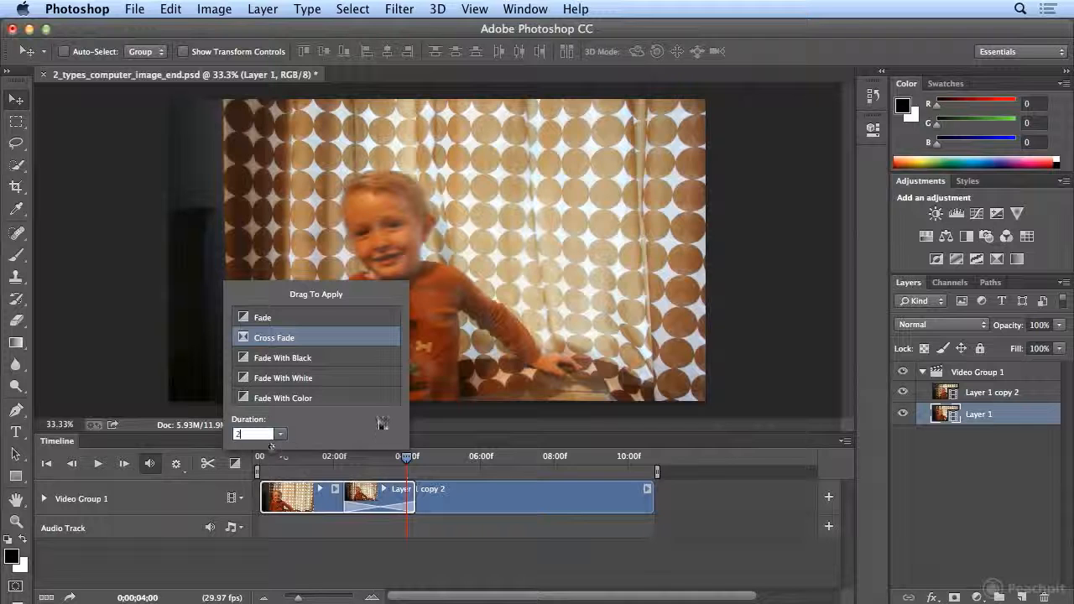
pyautogui.click(302, 453)
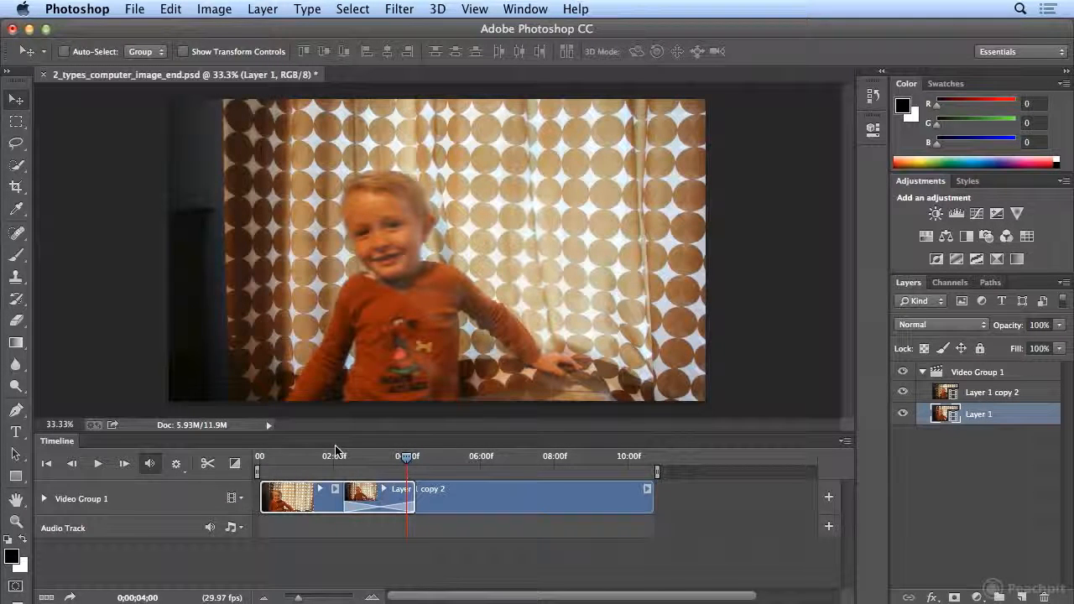
# Play the video from the beginning through the cross fade and stop shortly after it
pyautogui.moveTo(329, 459); pyautogui.dragTo(245, 457)
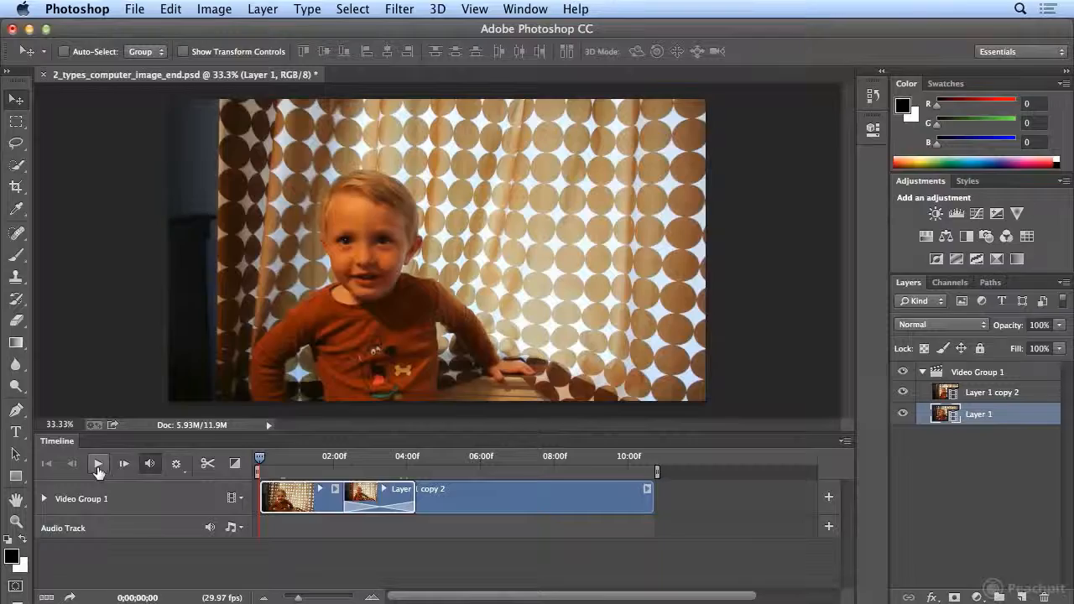
pyautogui.click(97, 466)
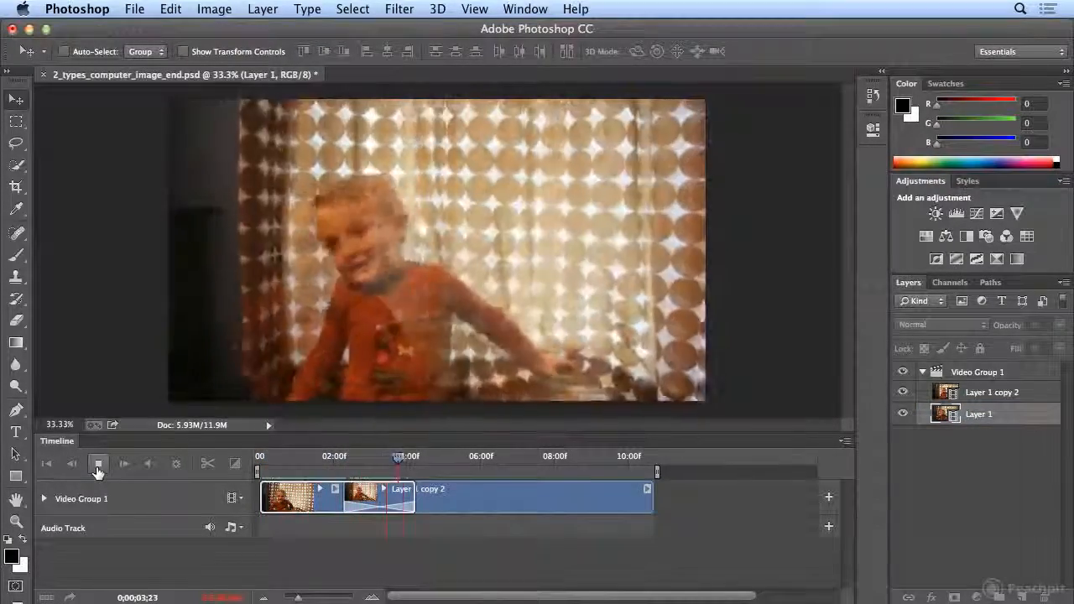
pyautogui.click(98, 465)
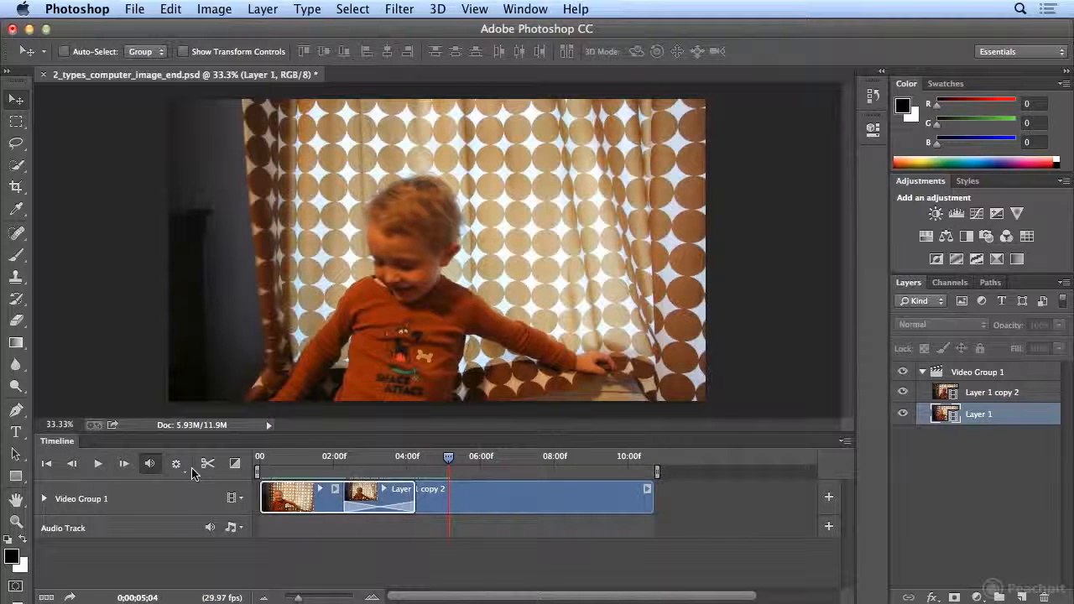
# Extend the end of the first clip slightly and move the playhead back to 0;00;03;16 within the cross fade
pyautogui.click(442, 503)
pyautogui.click(327, 503)
pyautogui.moveTo(414, 500); pyautogui.dragTo(425, 500)
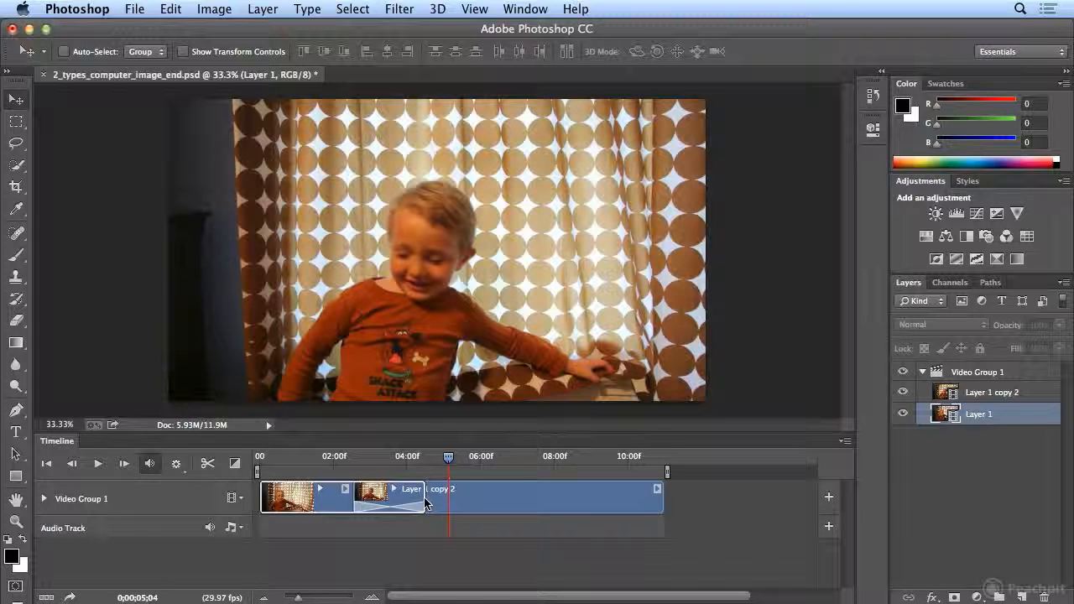
pyautogui.moveTo(447, 458); pyautogui.dragTo(390, 467)
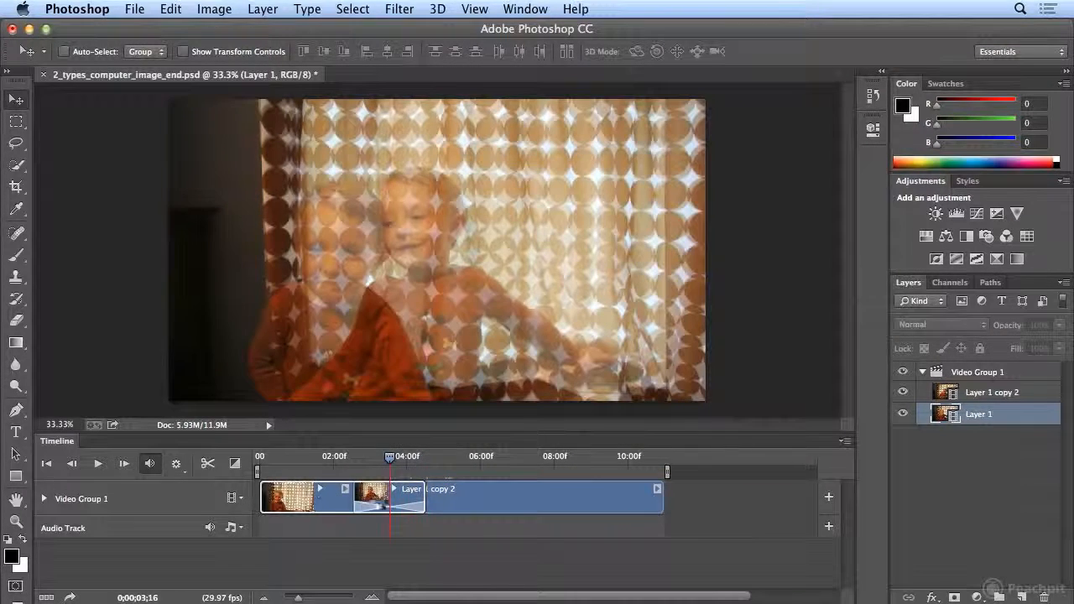
# Set the duration of the Cross Fade transition between the clips to 1 second
pyautogui.click(379, 509)
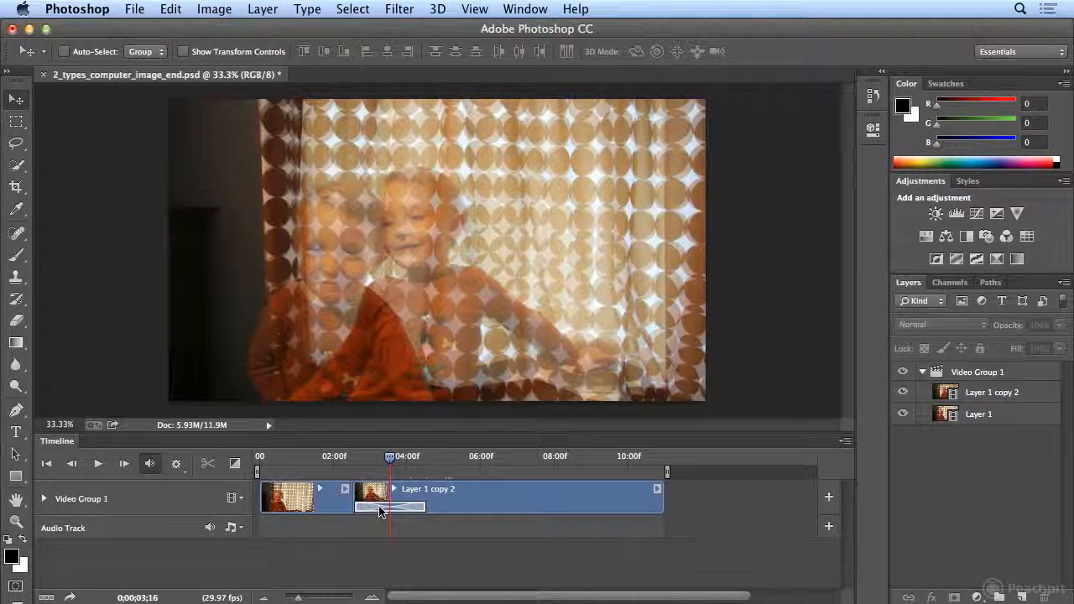
pyautogui.rightClick(375, 508)
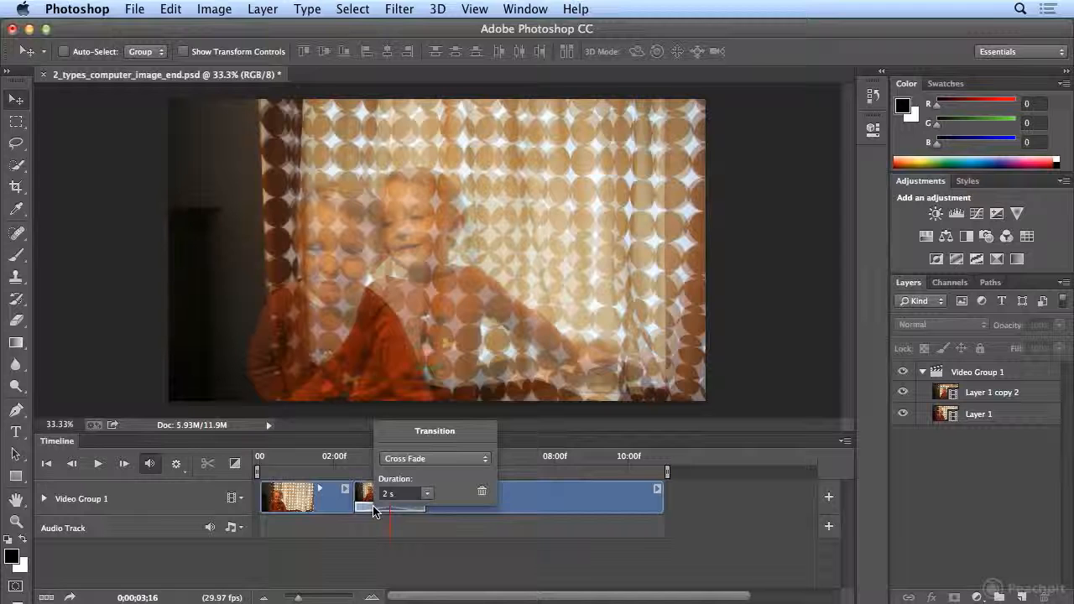
pyautogui.click(405, 493)
pyautogui.write('1')
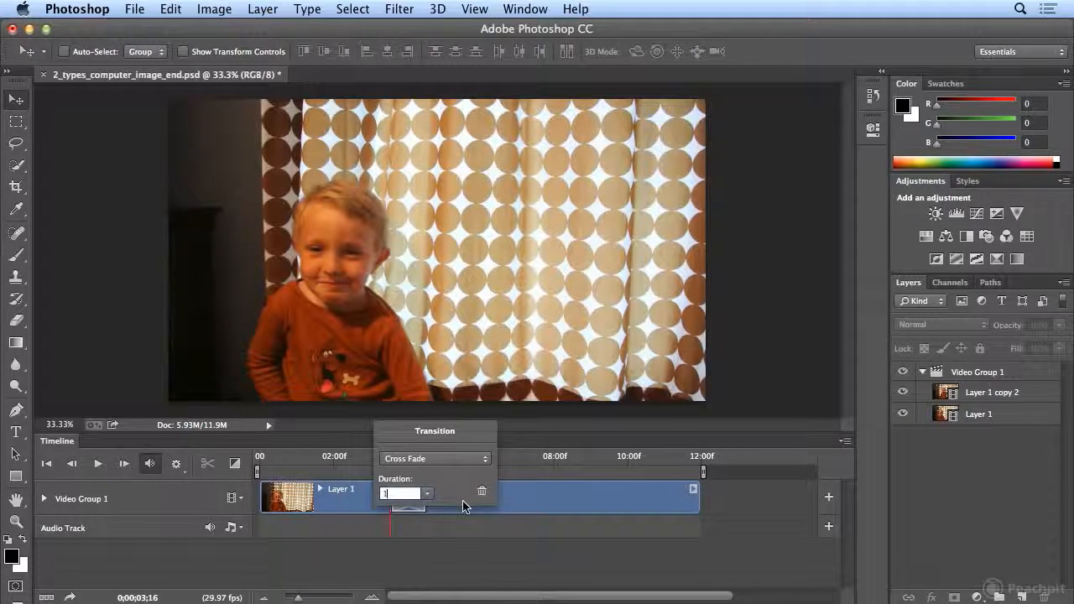
pyautogui.press('Return')
# Play the video from 0;00;02;02 through the shortened cross fade and stop shortly after it
pyautogui.moveTo(391, 462); pyautogui.dragTo(335, 477)
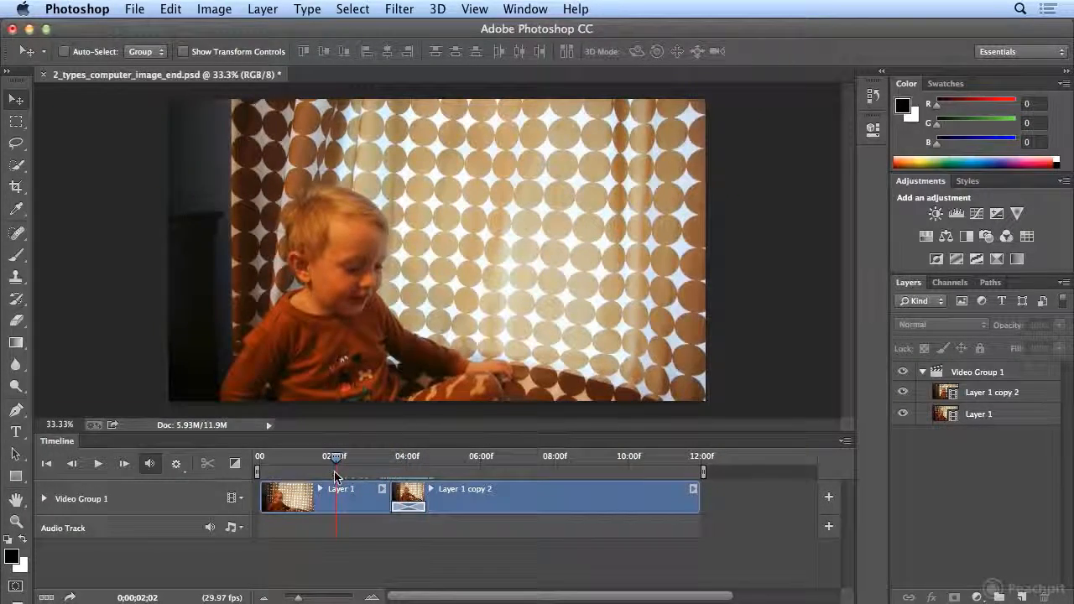
pyautogui.press('space')
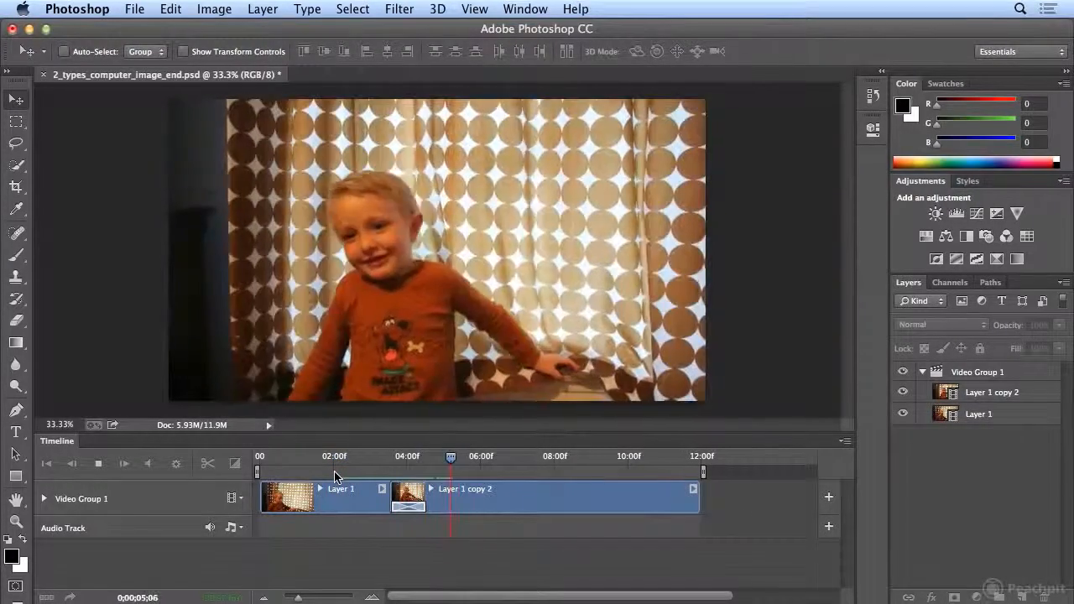
pyautogui.press('space')
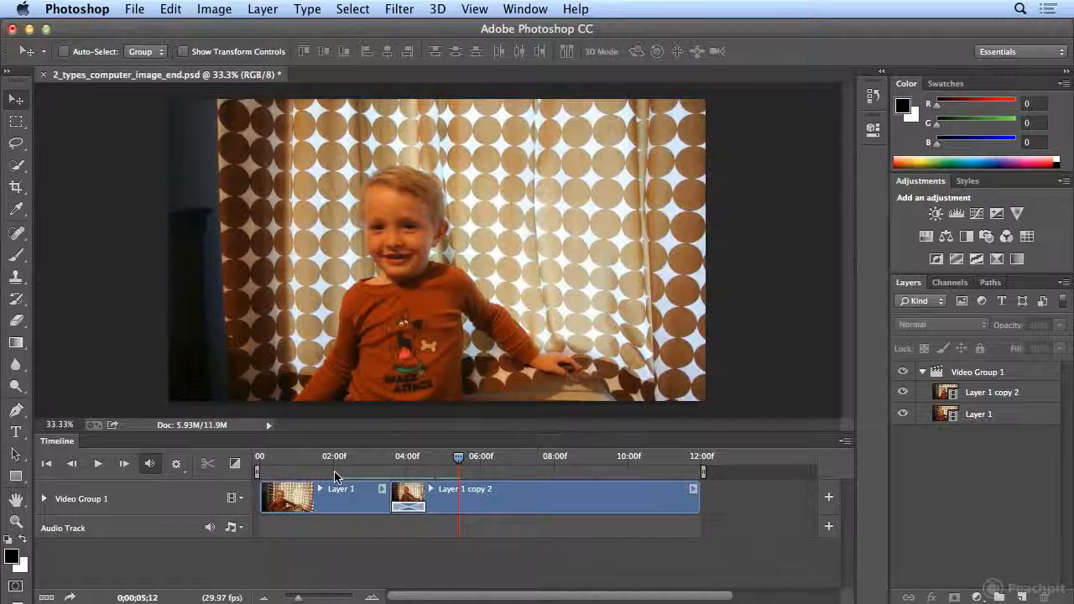